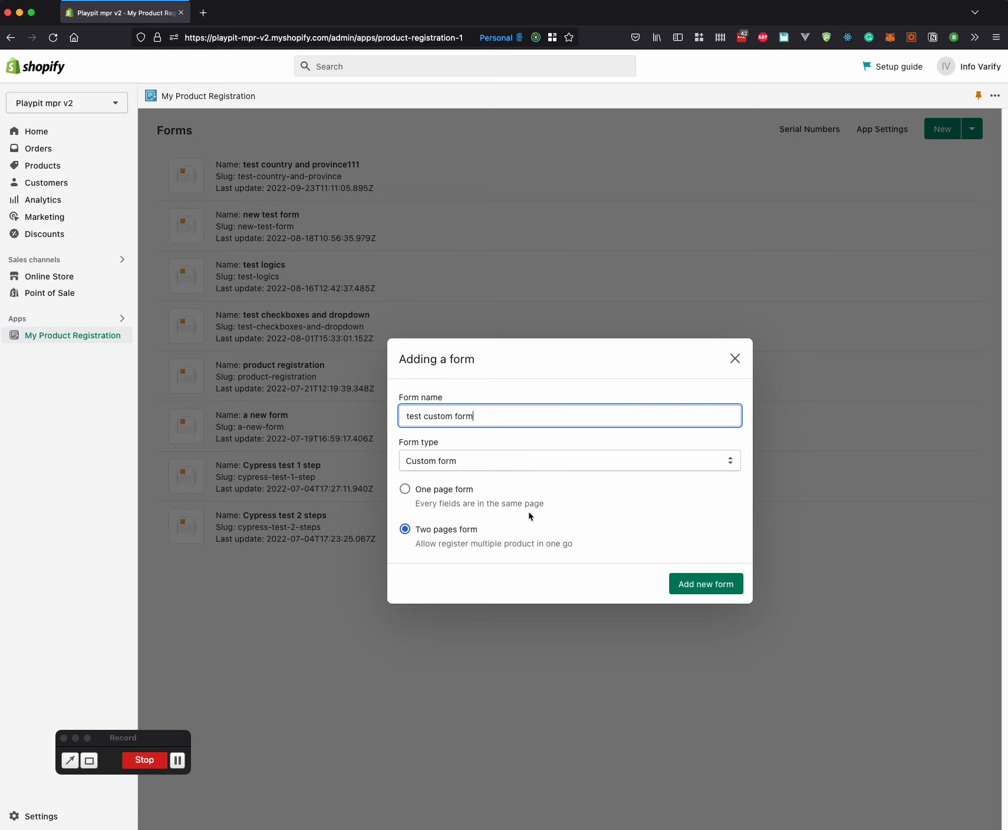
Create the two-page custom form "test custom form" and open its frontend page in a new tab.
{"action": "left_click", "coordinate": [715, 583]}
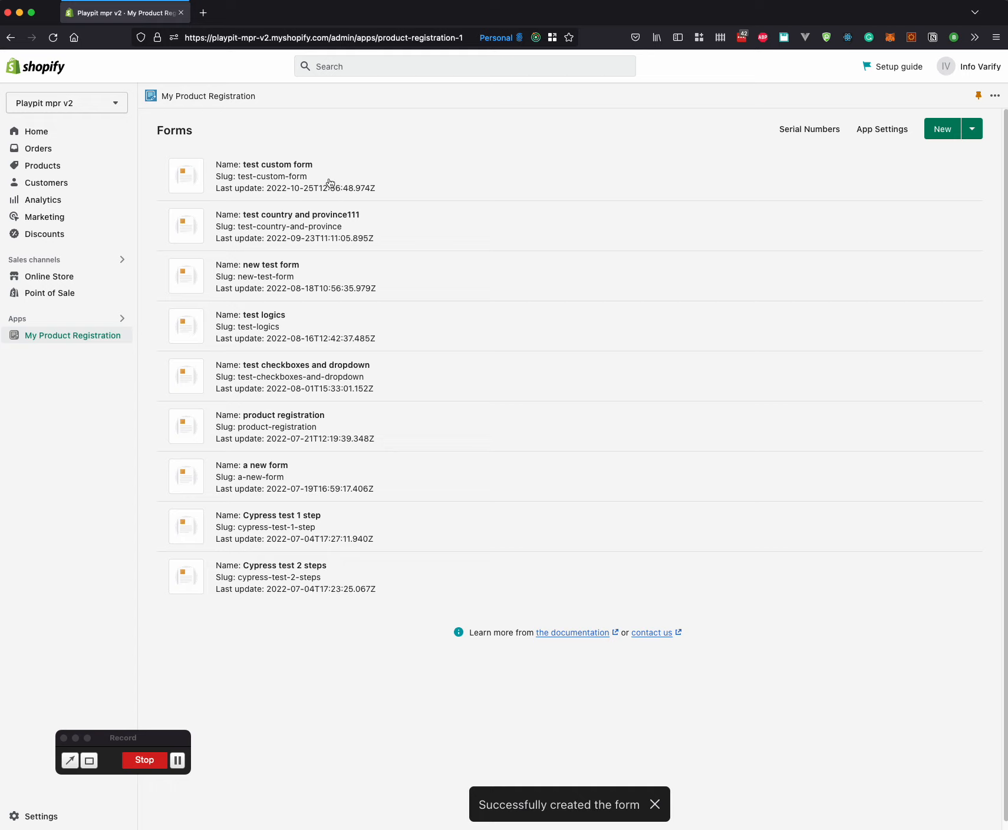
{"action": "left_click", "coordinate": [331, 182]}
{"action": "left_click", "coordinate": [804, 136]}
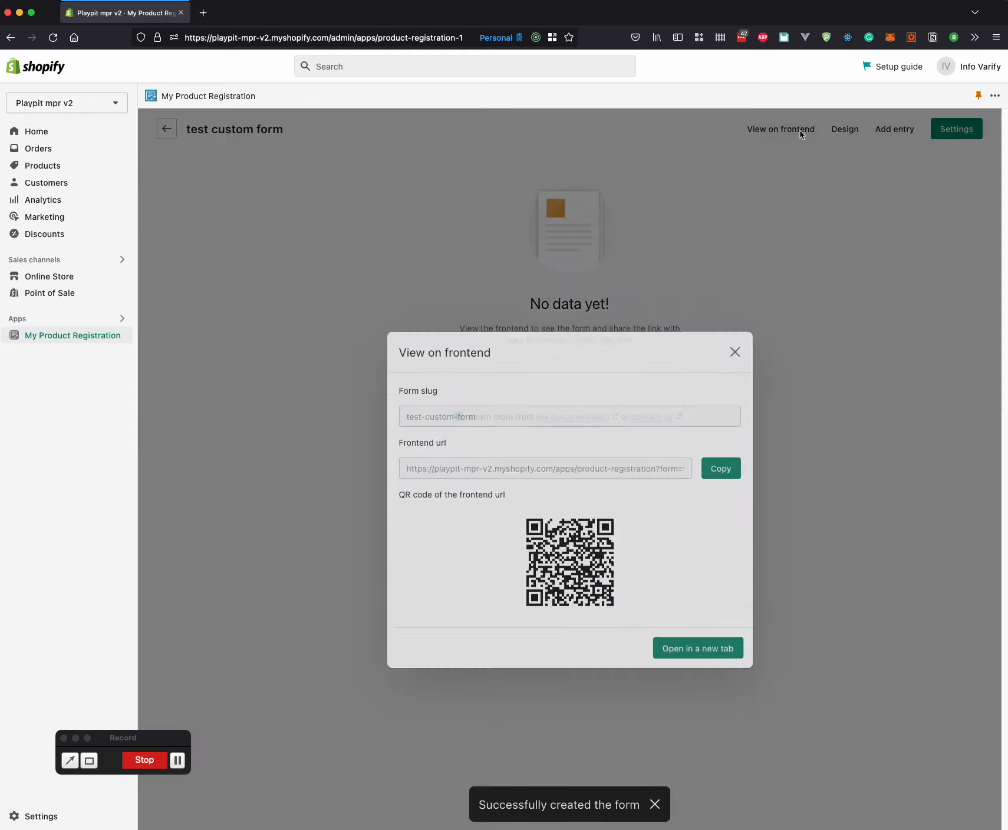
{"action": "left_click", "coordinate": [695, 619]}
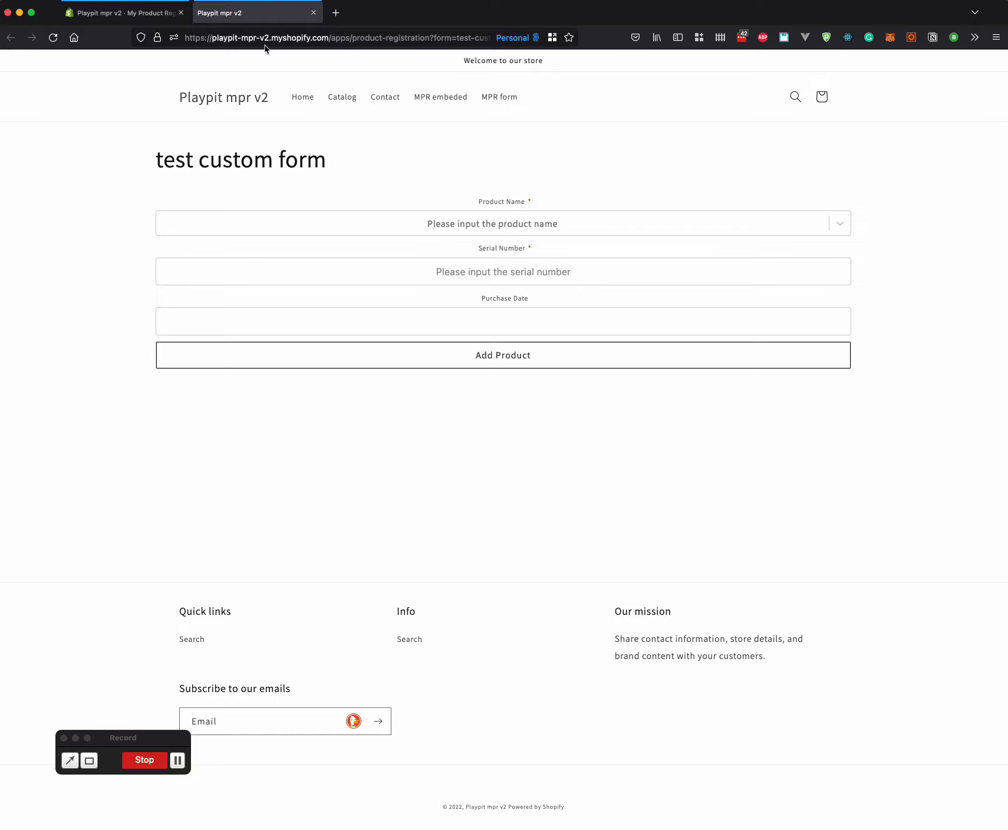
Return to the app admin and open Step 1: Product in the design of test custom form.
{"action": "left_click", "coordinate": [131, 13]}
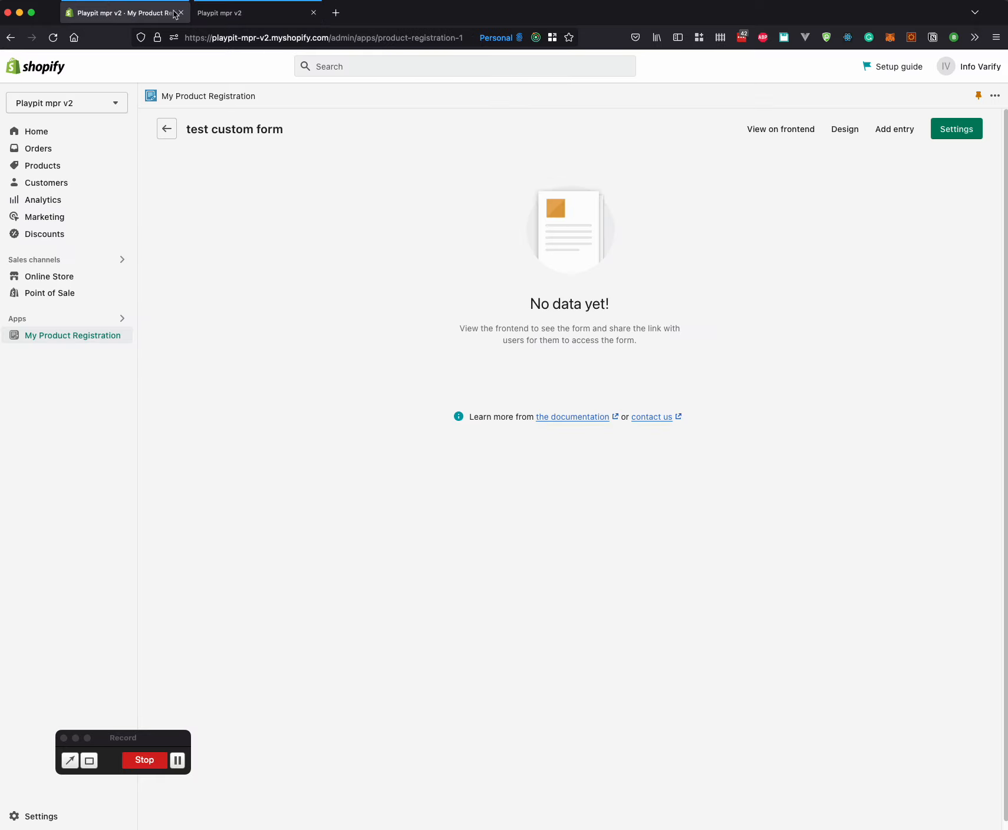
{"action": "left_click", "coordinate": [844, 131]}
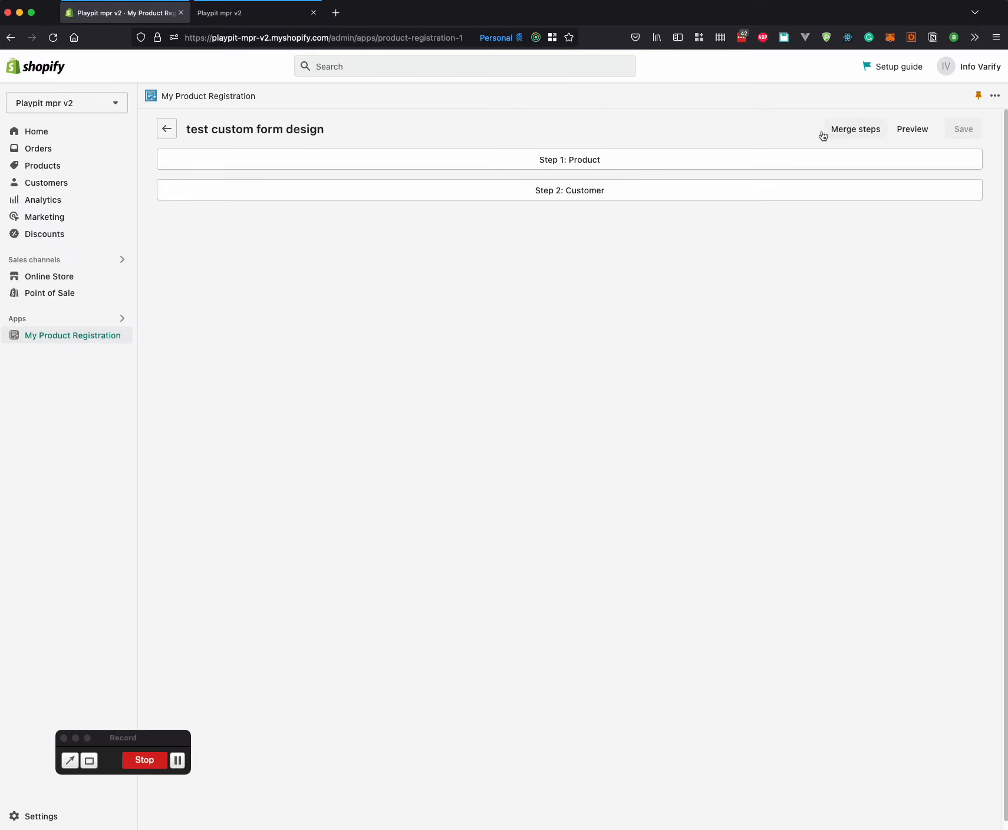
{"action": "left_click", "coordinate": [569, 162]}
{"action": "scroll", "coordinate": [570, 162], "scroll_direction": "down", "scroll_amount": 1}
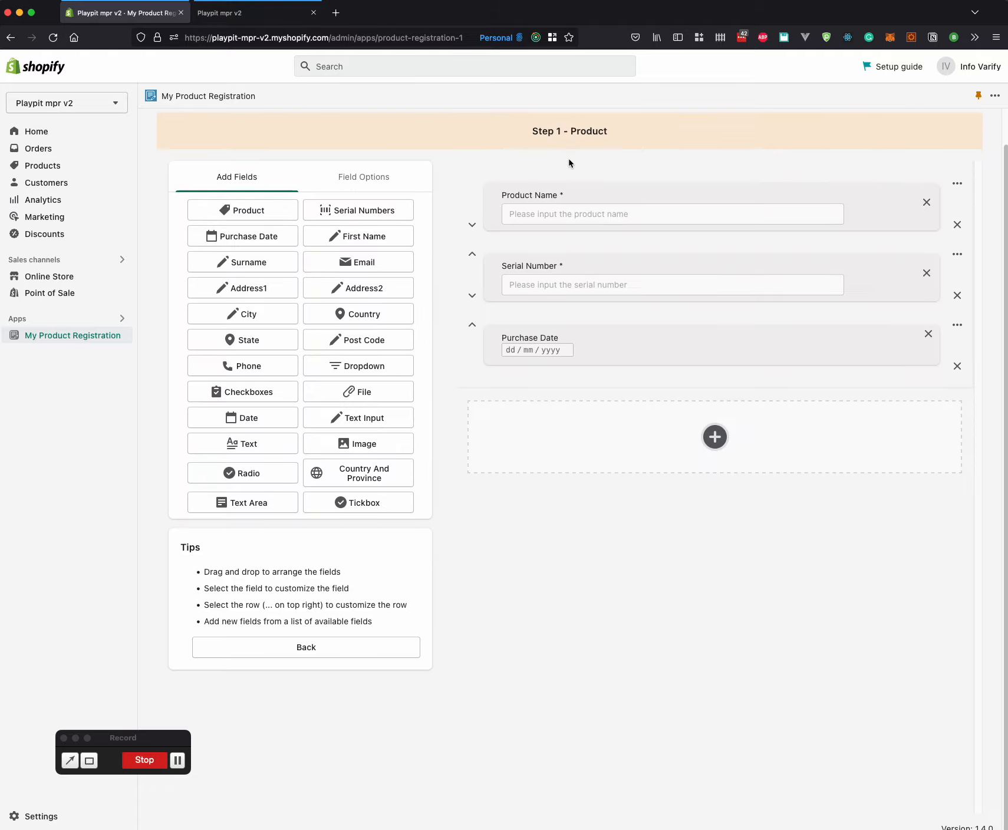
{"action": "scroll", "coordinate": [622, 327], "scroll_direction": "up", "scroll_amount": 1}
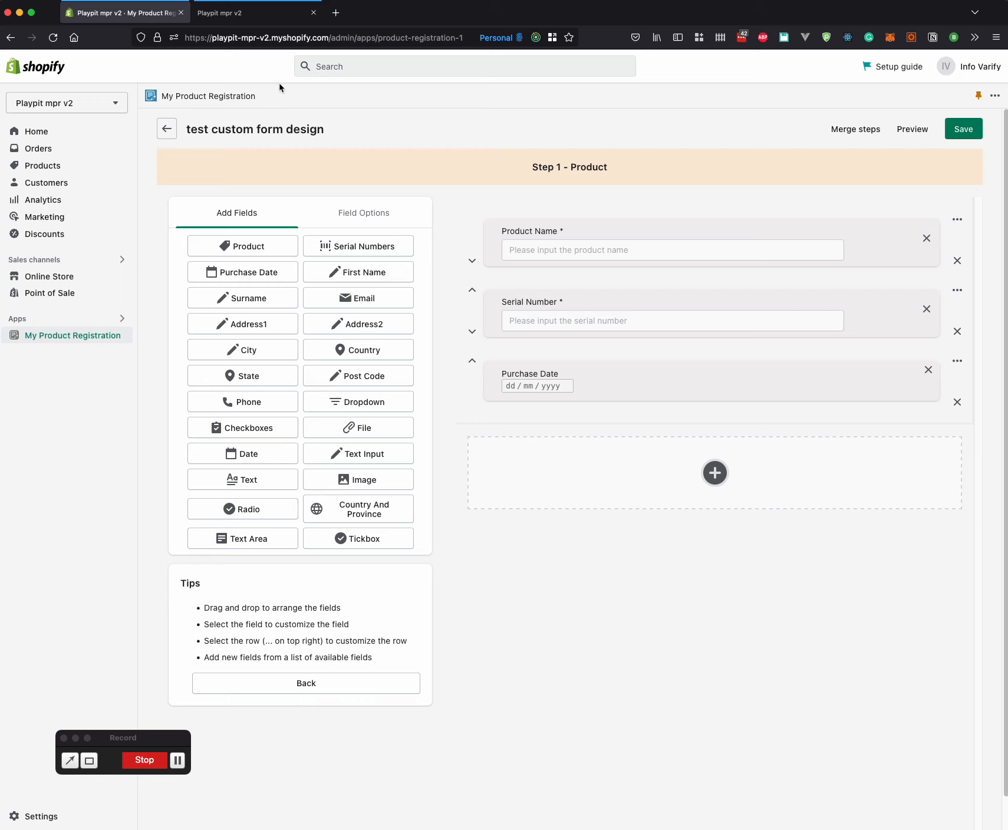
Compare the design with the frontend form, and move the Purchase Date field into the Serial Number field's row.
{"action": "left_click", "coordinate": [256, 13]}
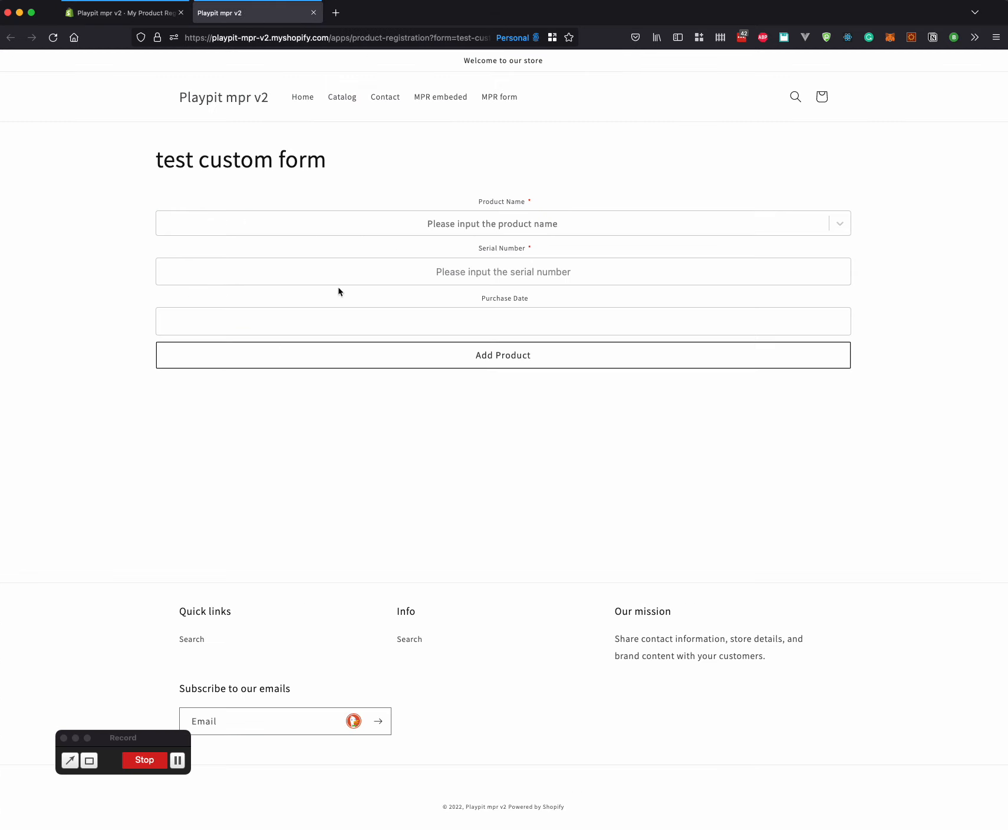
{"action": "left_click", "coordinate": [133, 16]}
{"action": "left_click_drag", "start_coordinate": [648, 368], "coordinate": [592, 297]}
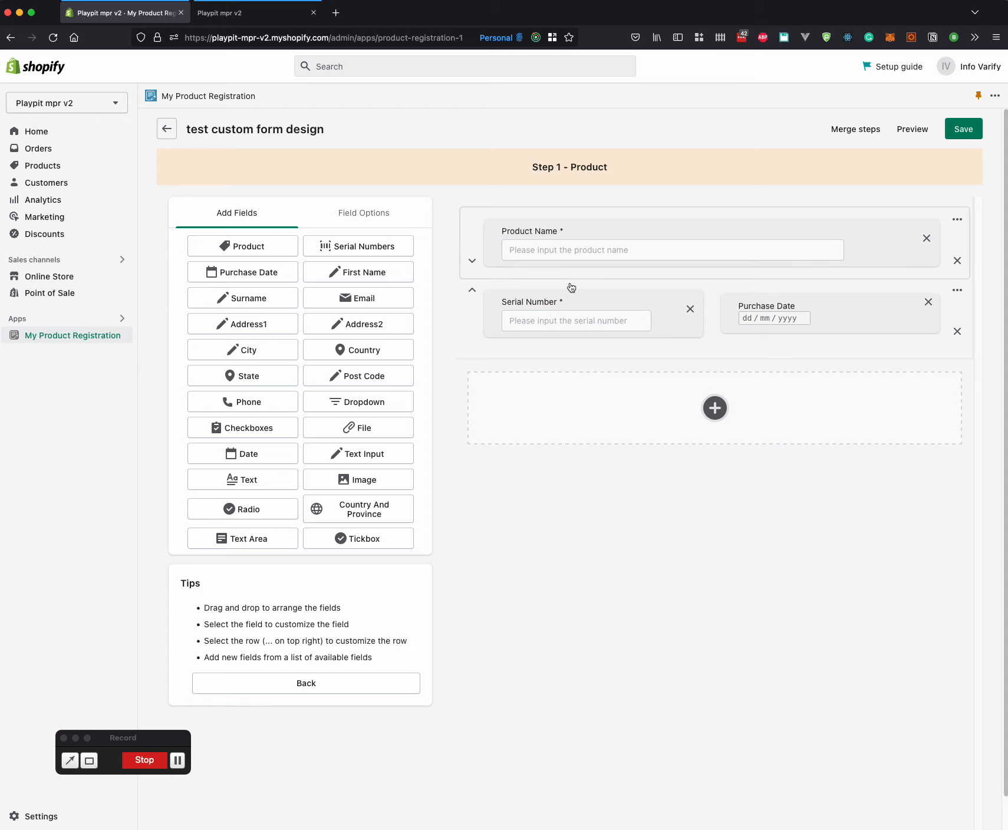
Change the title of the Product Name field to "Product Name or sku".
{"action": "left_click", "coordinate": [571, 231]}
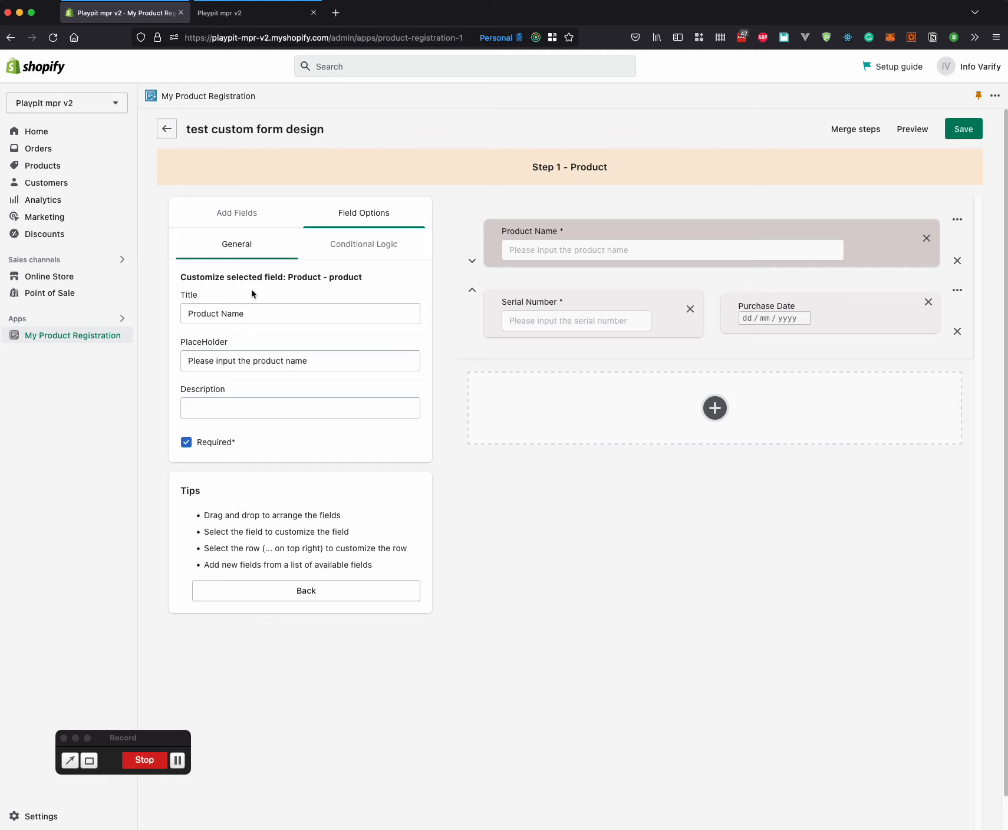
{"action": "left_click_drag", "start_coordinate": [256, 279], "coordinate": [282, 283]}
{"action": "left_click", "coordinate": [280, 284]}
{"action": "left_click", "coordinate": [267, 313]}
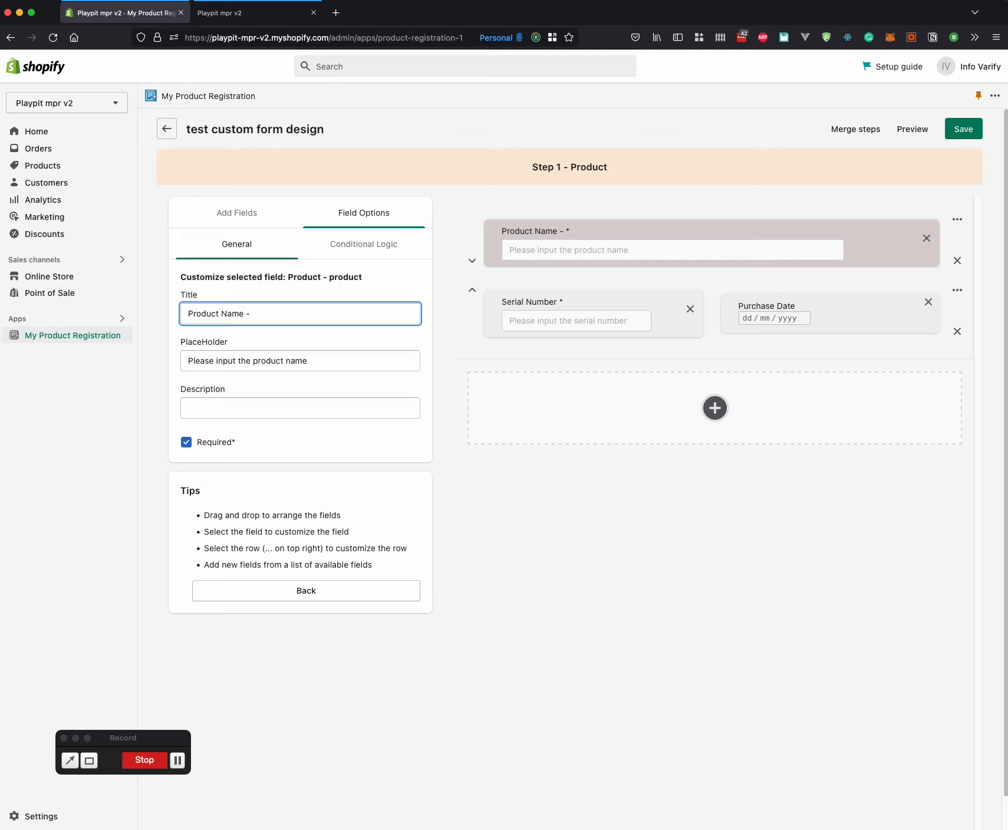
{"action": "type", "text": "or sku"}
{"action": "left_click", "coordinate": [321, 362]}
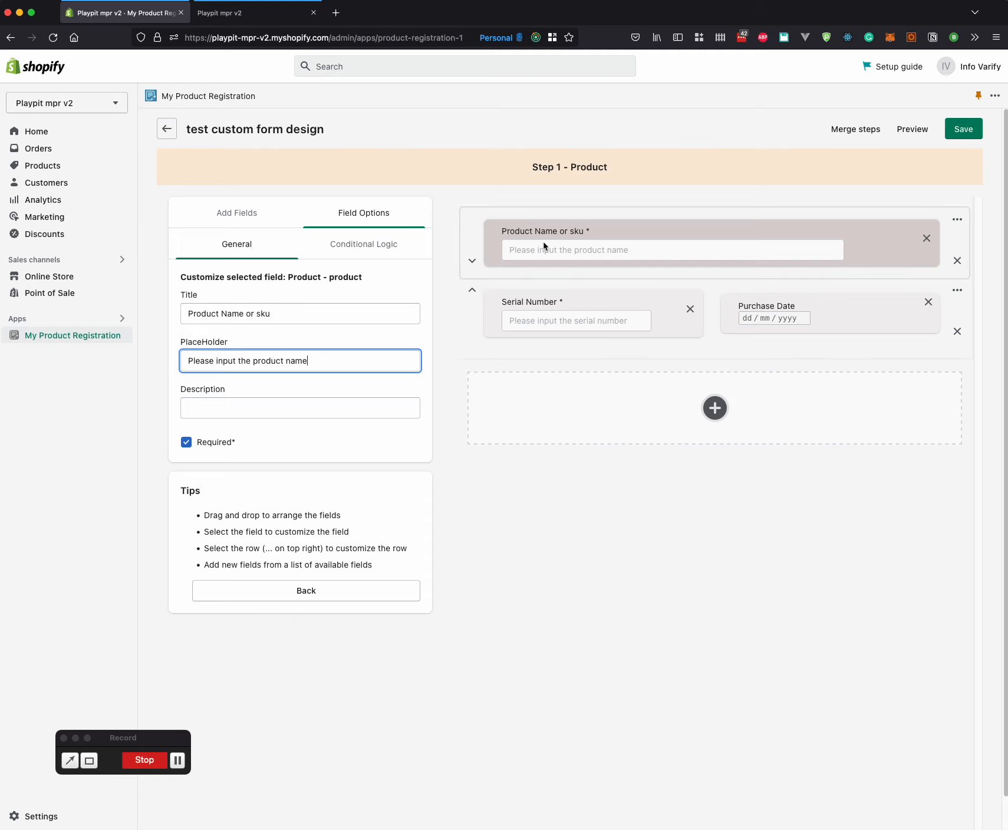
{"action": "type", "text": "dfdf"}
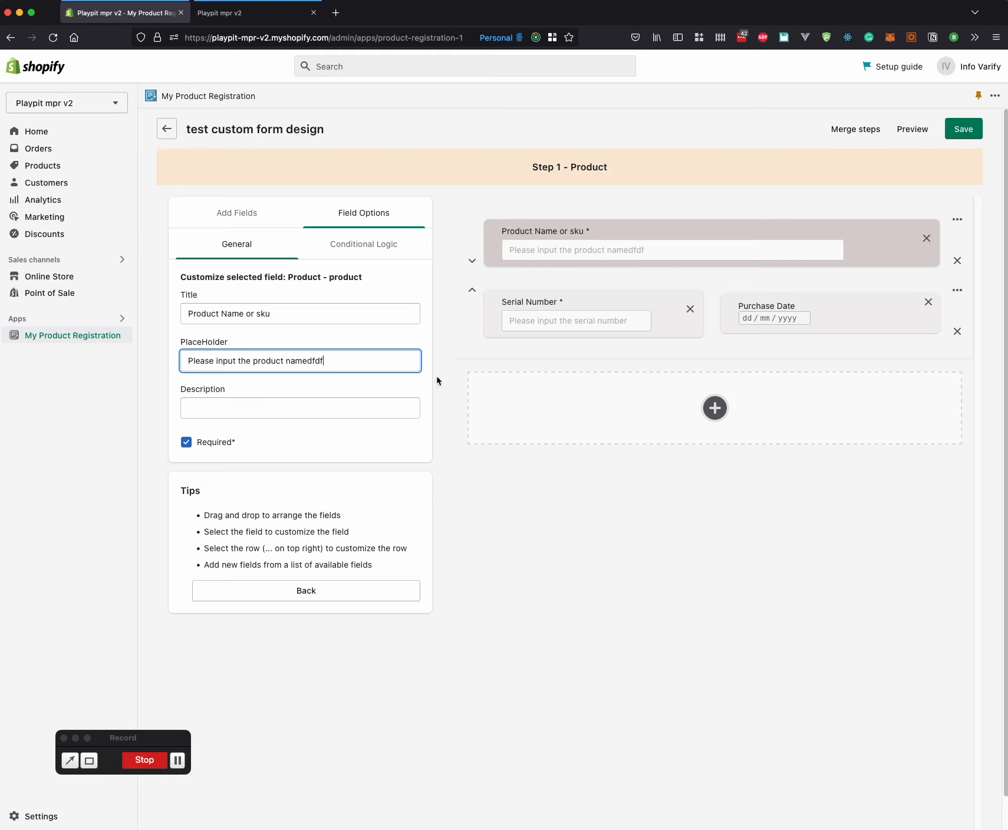
{"action": "key", "text": "BackSpace"}
{"action": "key", "text": "BackSpace"}
{"action": "key", "text": "BackSpace"}
{"action": "key", "text": "BackSpace"}
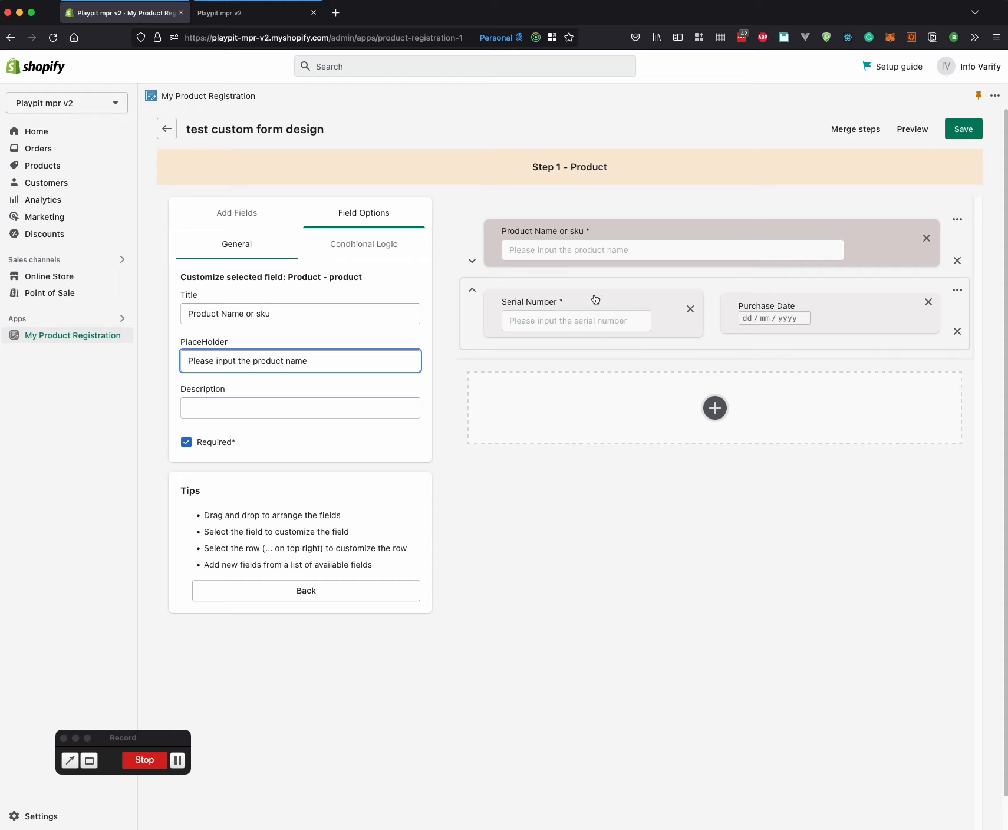
Review the general options of the Serial Number field and the Purchase Date field.
{"action": "left_click", "coordinate": [557, 299]}
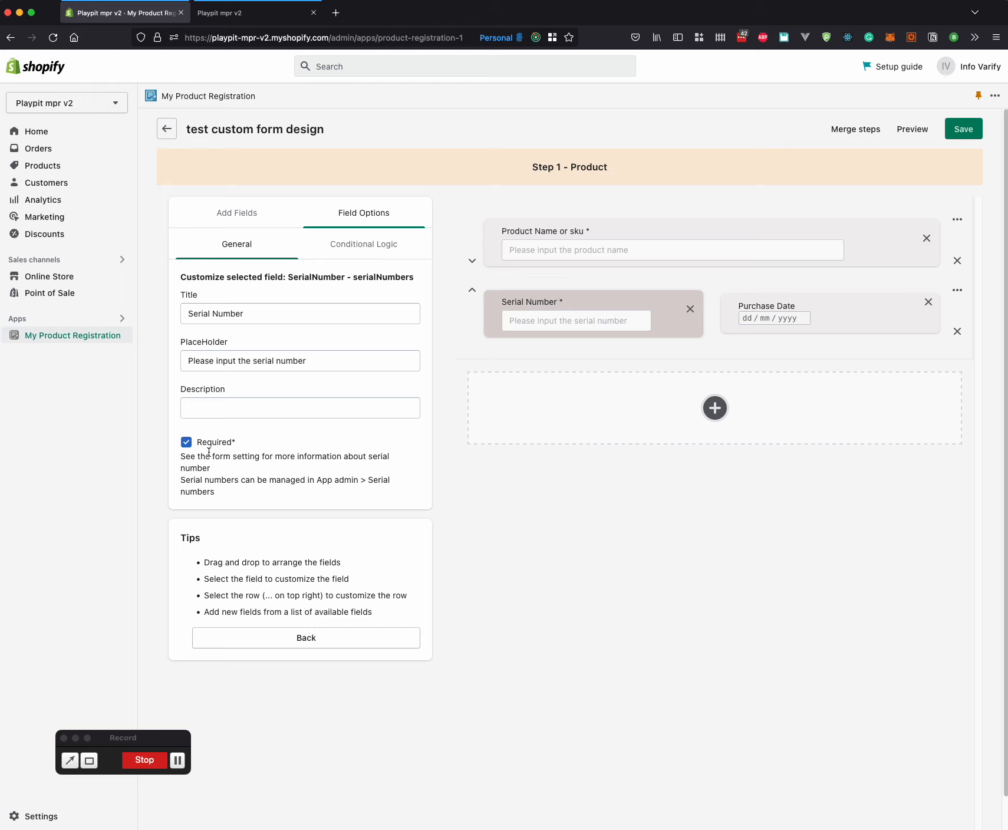
{"action": "left_click", "coordinate": [828, 302]}
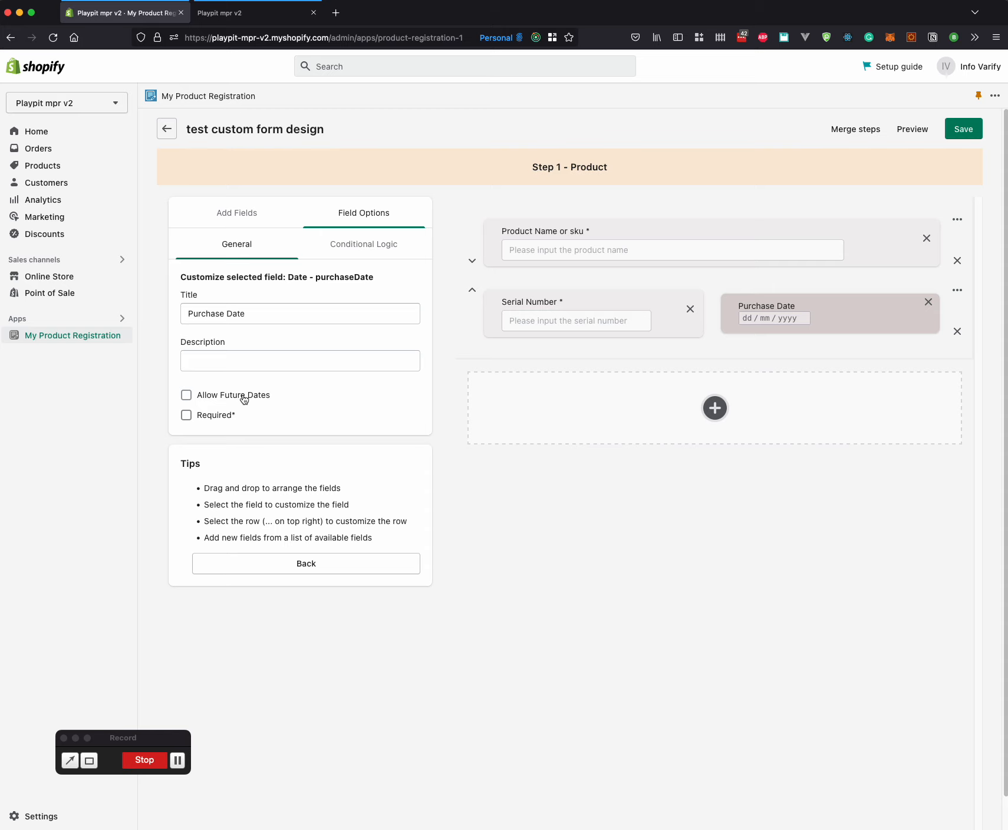
Add a Dropdown field to the product step and title it "Where you bought the product".
{"action": "left_click", "coordinate": [264, 219]}
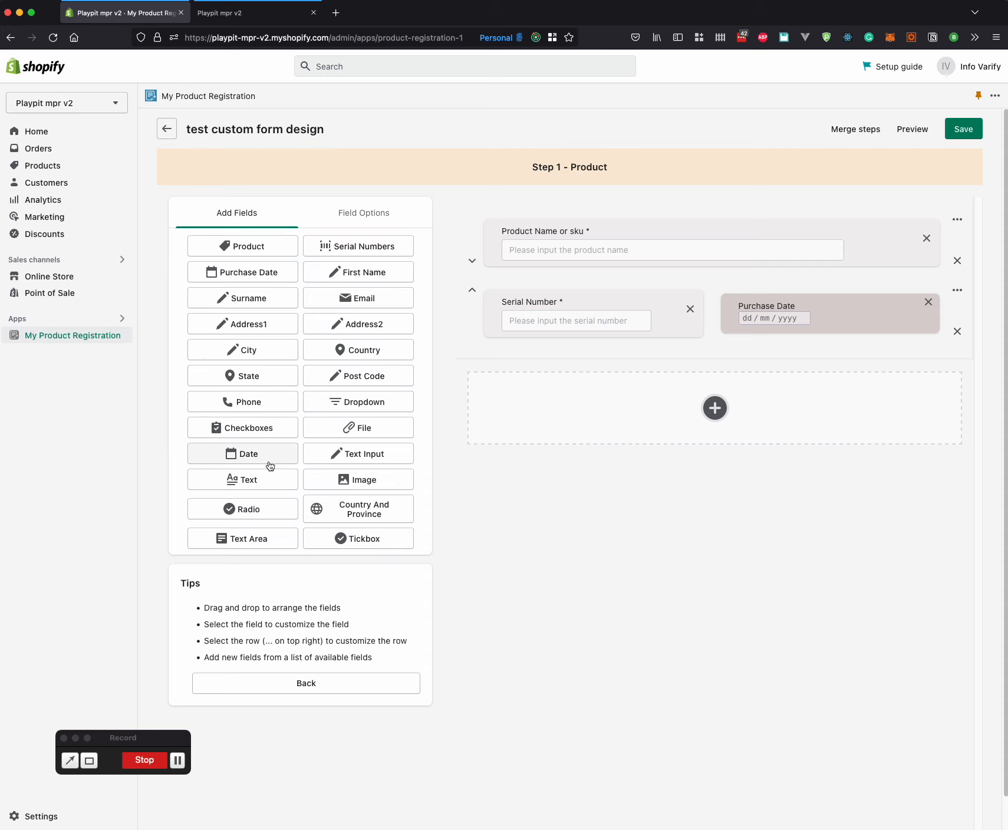
{"action": "left_click", "coordinate": [369, 402]}
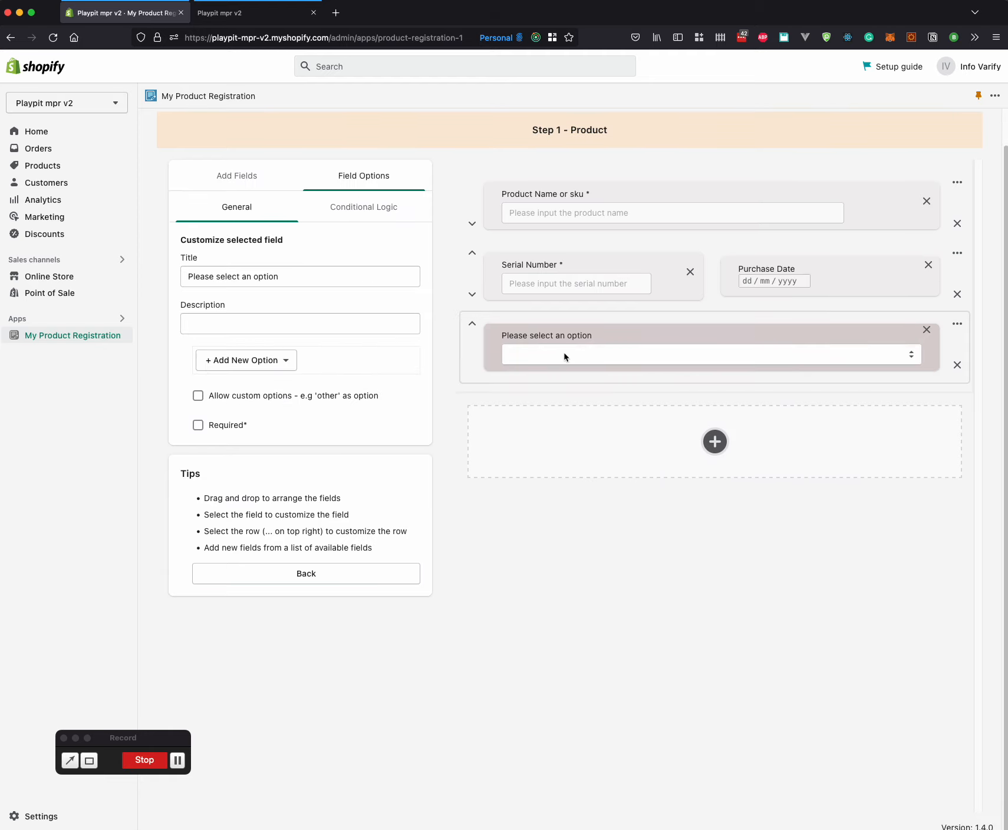
{"action": "triple_click", "coordinate": [334, 276]}
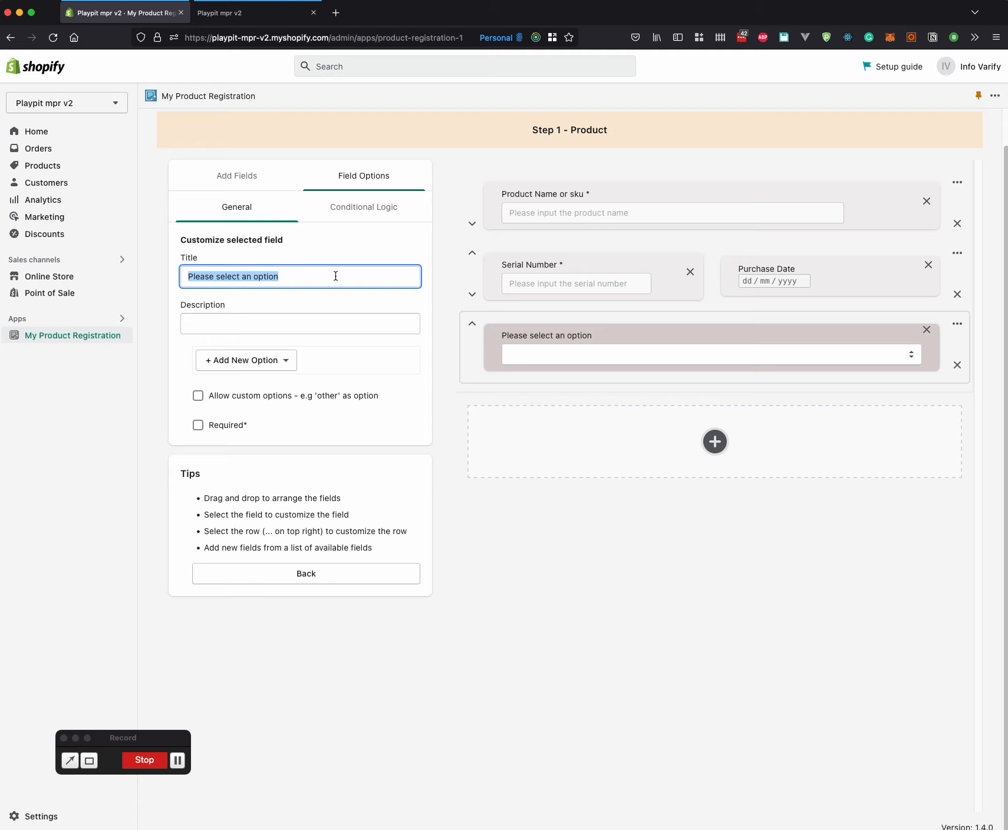
{"action": "type", "text": "Where you"}
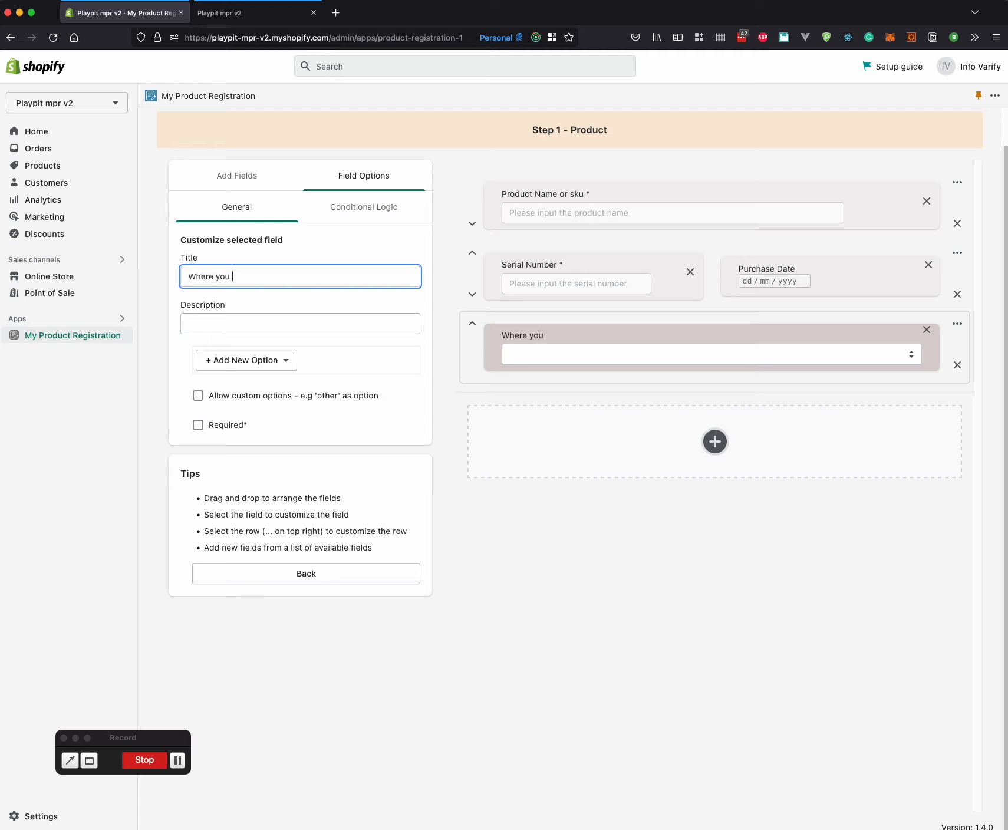
{"action": "type", "text": " bought the product"}
Add a dropdown option with the value "ebay" and the label "Ebay".
{"action": "left_click", "coordinate": [268, 359]}
{"action": "left_click", "coordinate": [237, 410]}
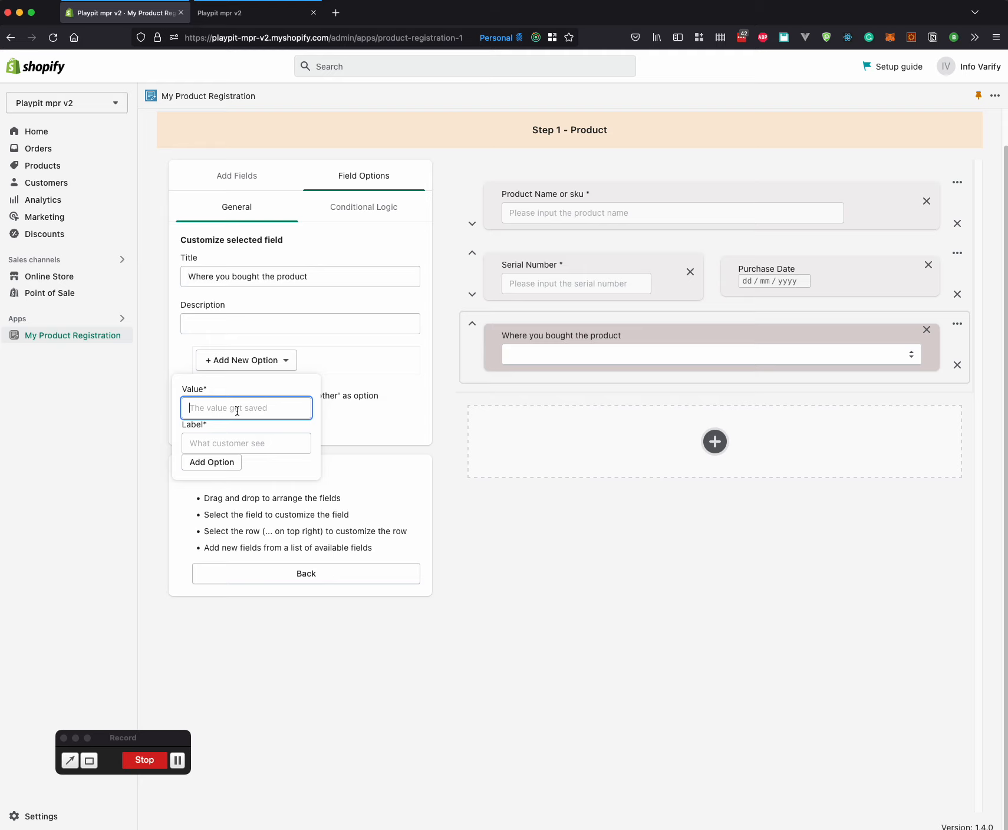
{"action": "type", "text": "ebay"}
{"action": "key", "text": "Tab"}
{"action": "type", "text": "Eb"}
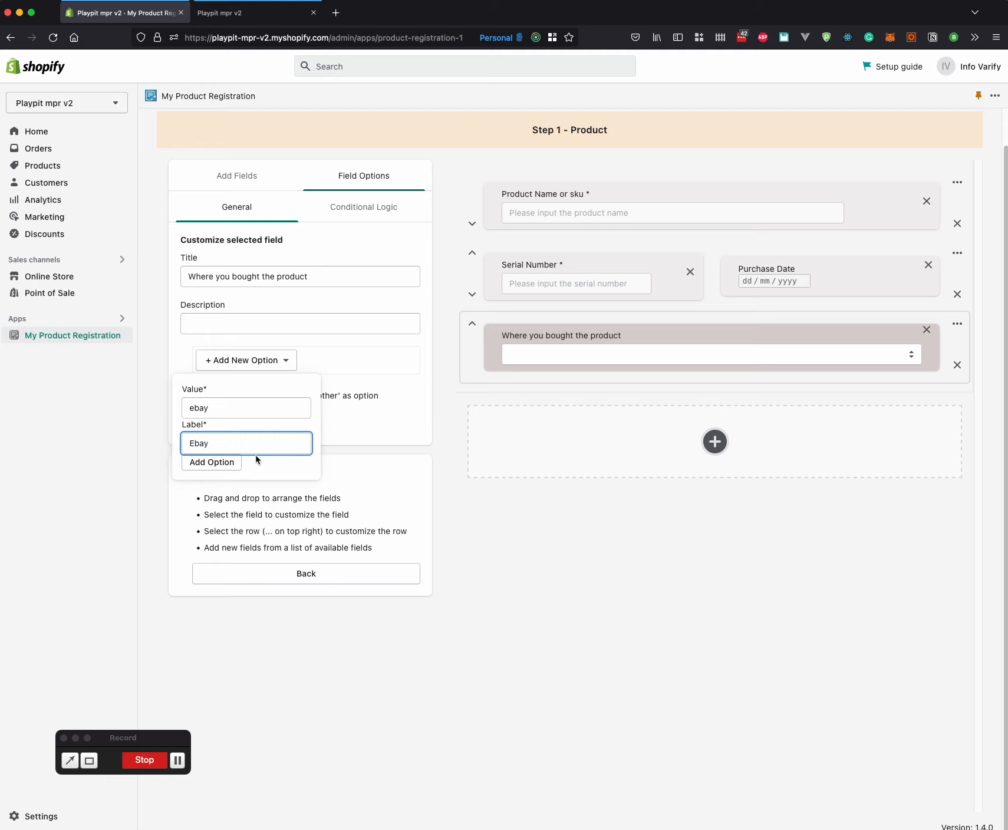
{"action": "left_click", "coordinate": [206, 461]}
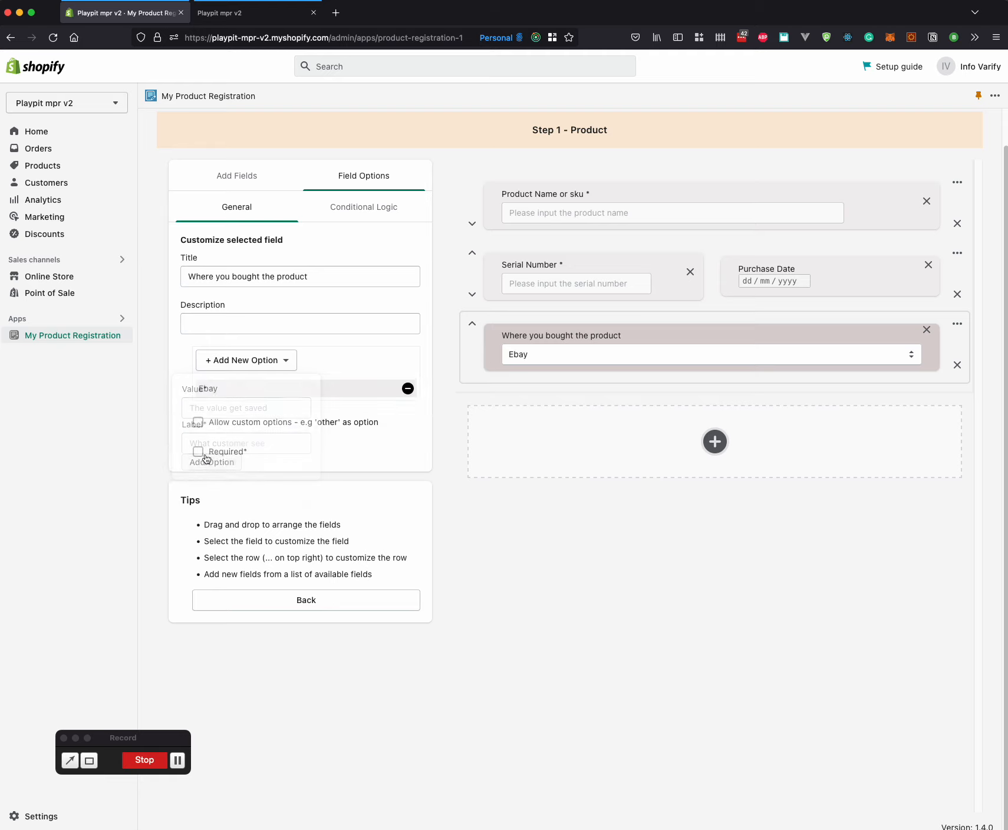
Add a second dropdown option with the value "local" and the label "Local store", and check the dropdown's choices.
{"action": "left_click", "coordinate": [243, 361]}
{"action": "left_click", "coordinate": [234, 407]}
{"action": "type", "text": "loca"}
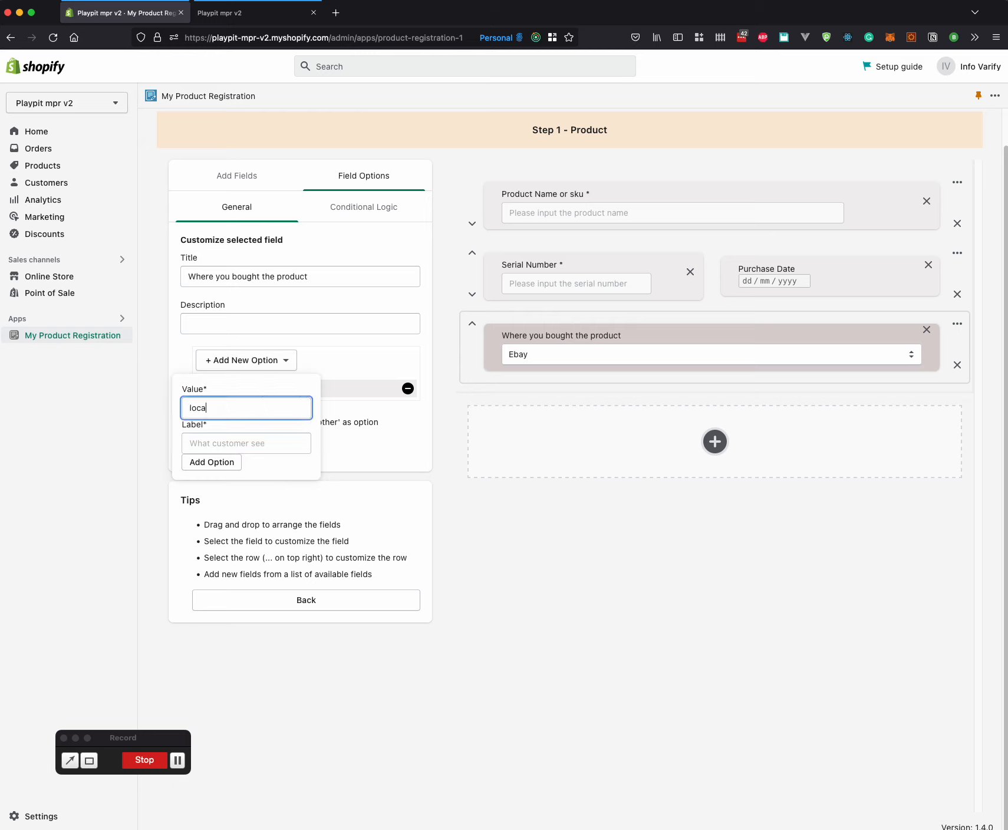
{"action": "type", "text": "l"}
{"action": "key", "text": "Tab"}
{"action": "type", "text": "Local"}
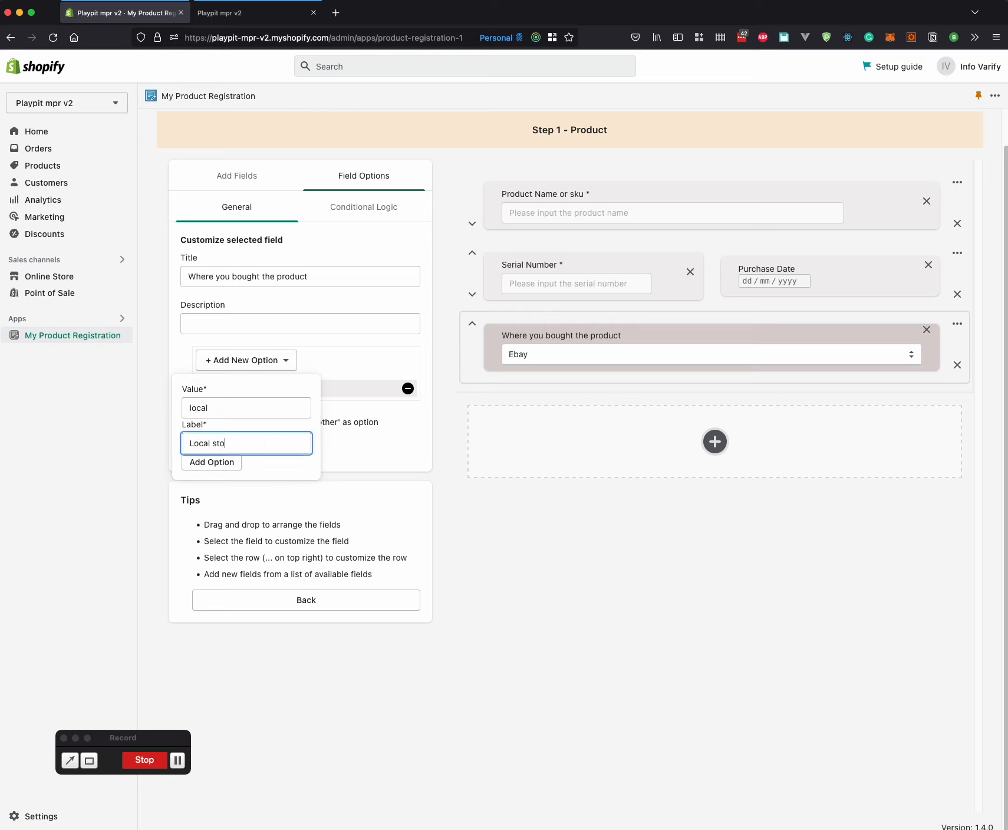
{"action": "left_click", "coordinate": [215, 465]}
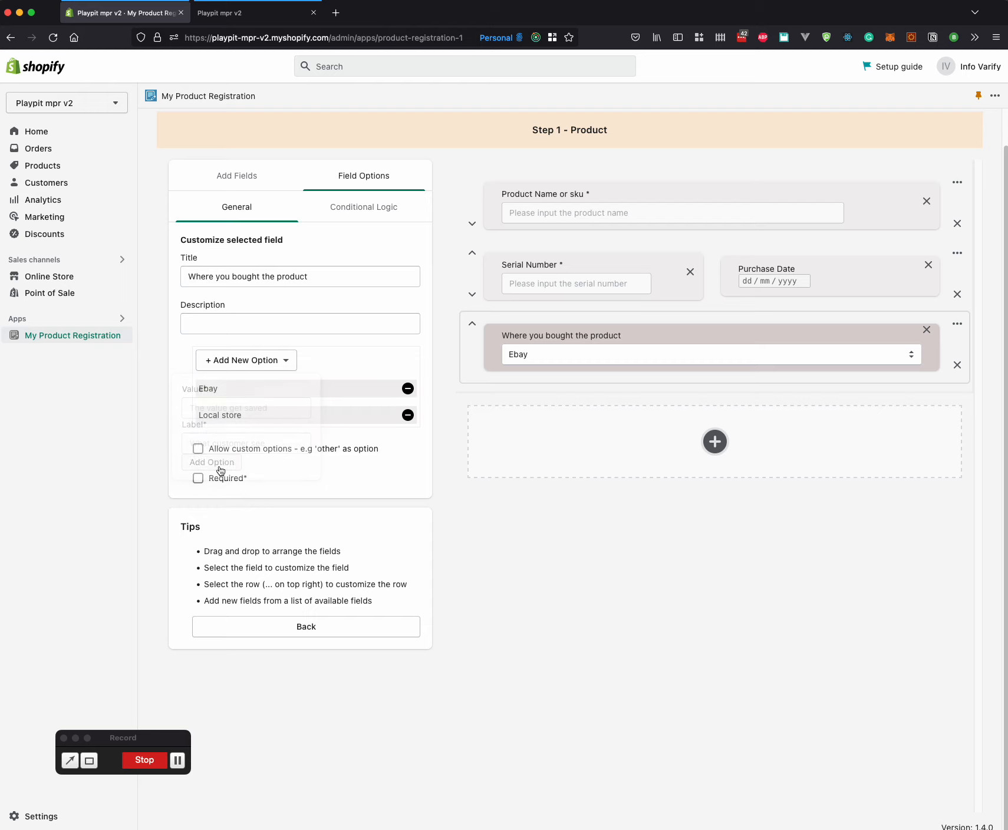
{"action": "left_click", "coordinate": [650, 346]}
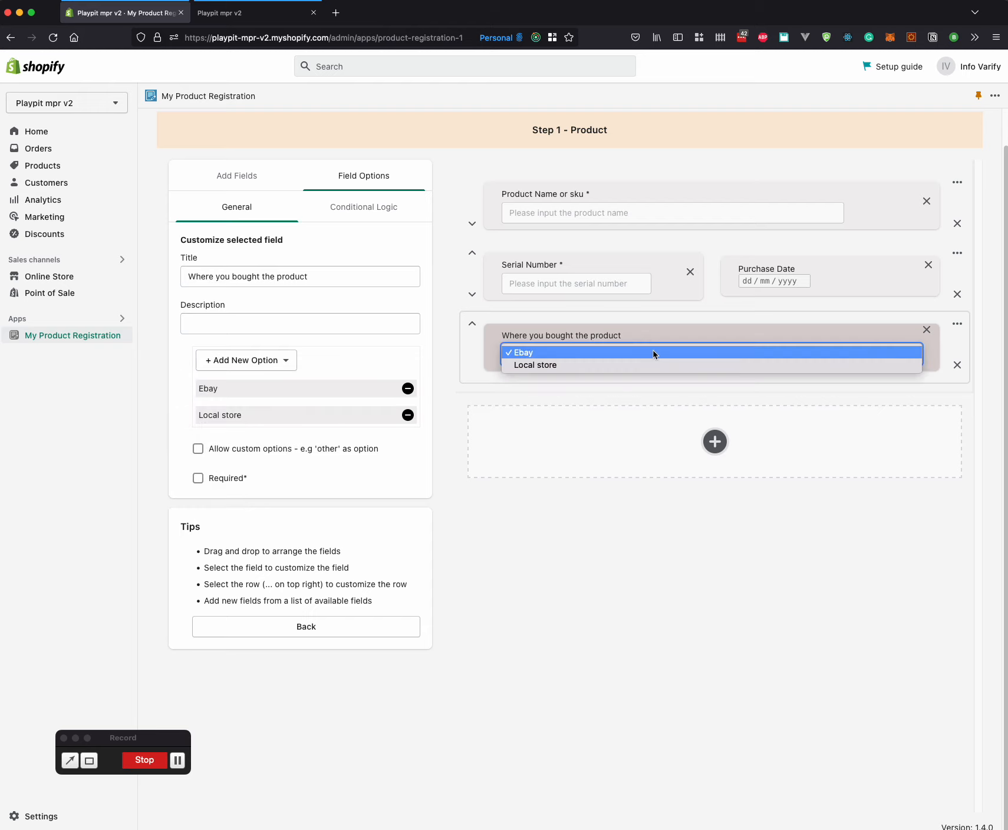
{"action": "left_click", "coordinate": [619, 332]}
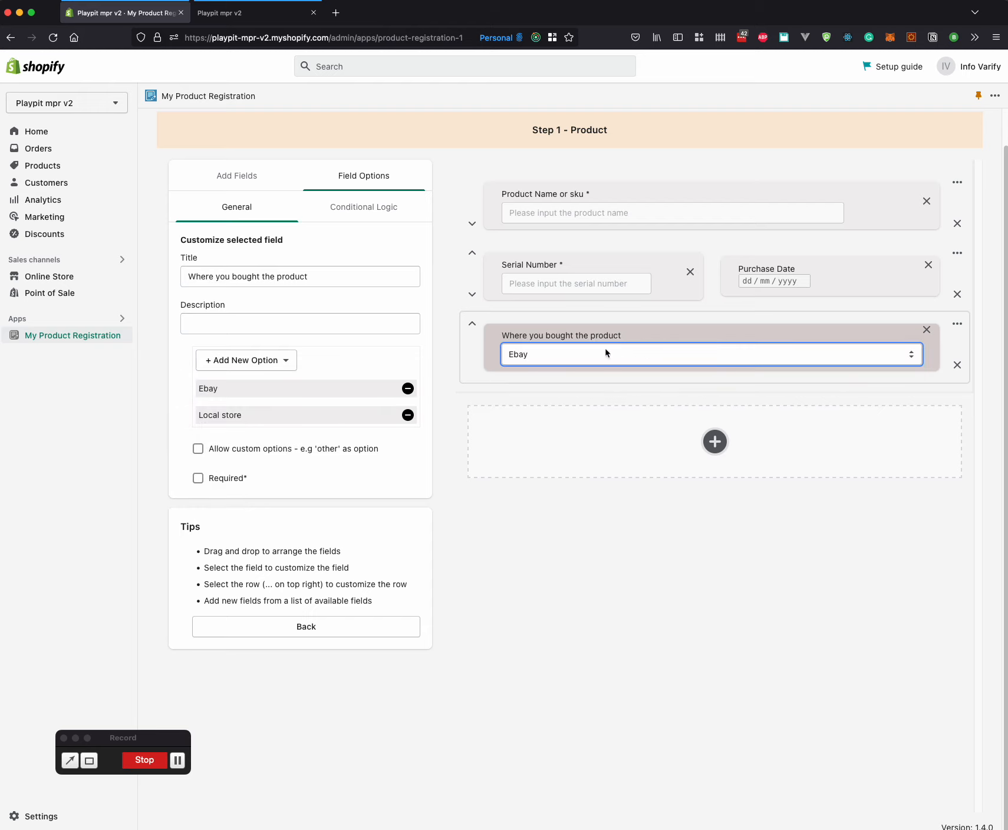
Add a File field titled "Upload your receipt" with Images and PDF files as the allowed file types.
{"action": "left_click", "coordinate": [269, 182]}
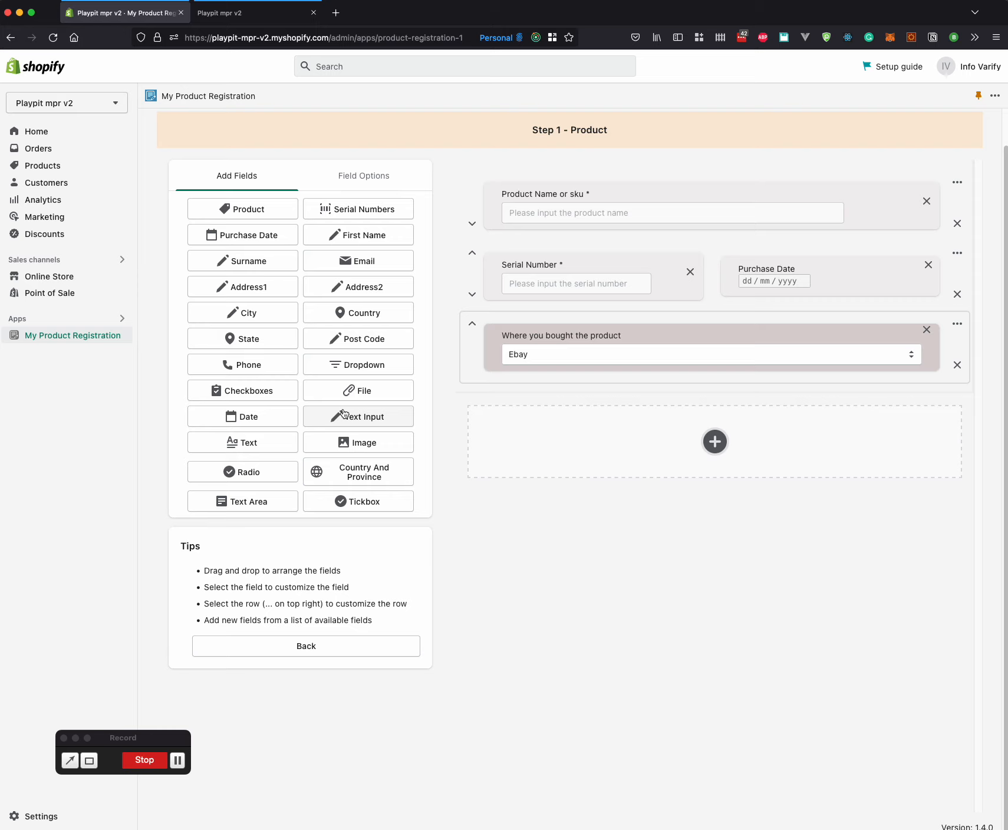
{"action": "left_click", "coordinate": [366, 391]}
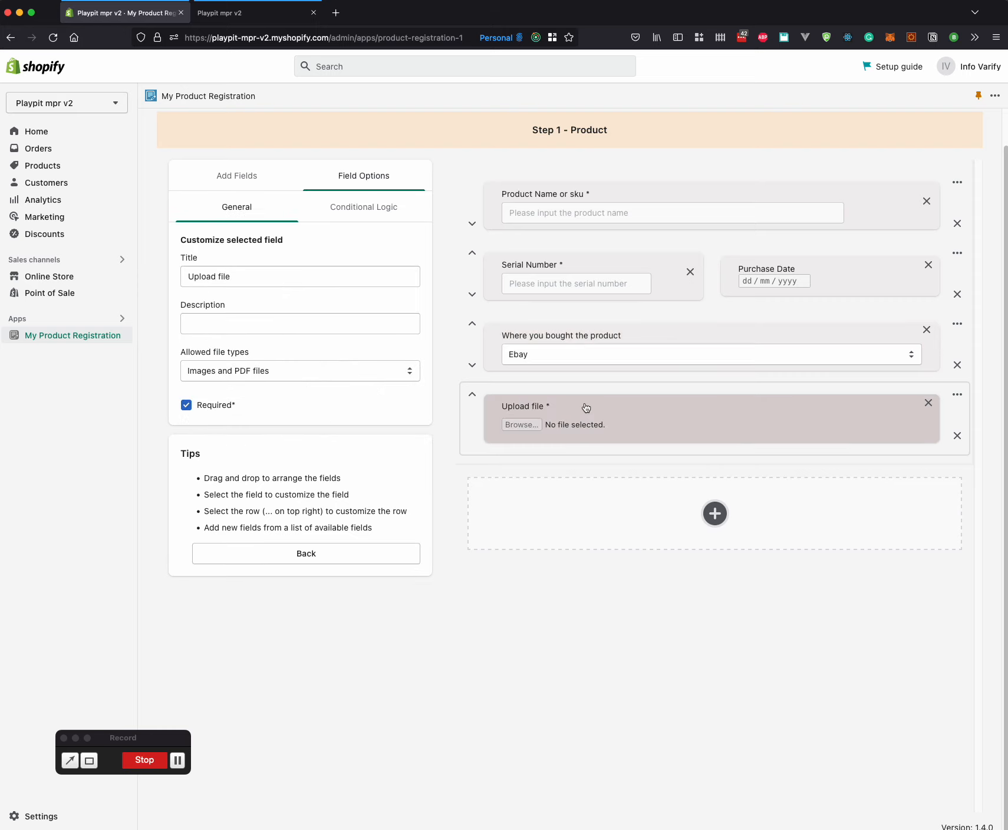
{"action": "left_click", "coordinate": [315, 271]}
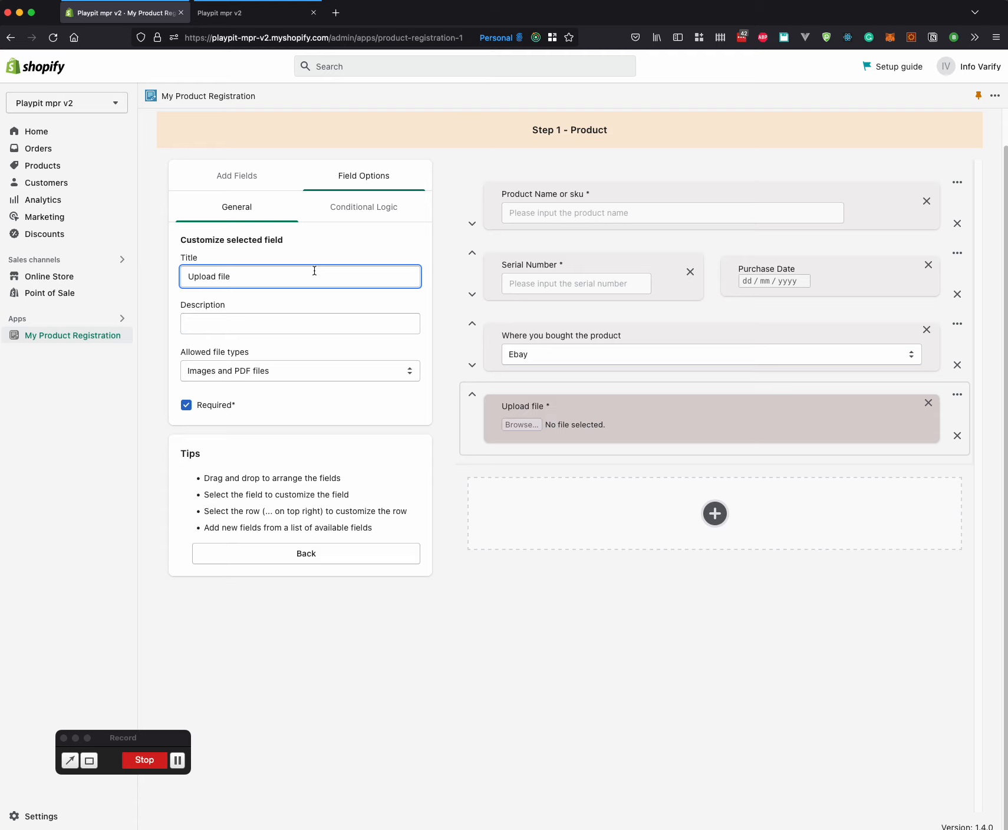
{"action": "triple_click", "coordinate": [314, 271]}
{"action": "type", "text": "Upload your receipt"}
{"action": "left_click", "coordinate": [349, 368]}
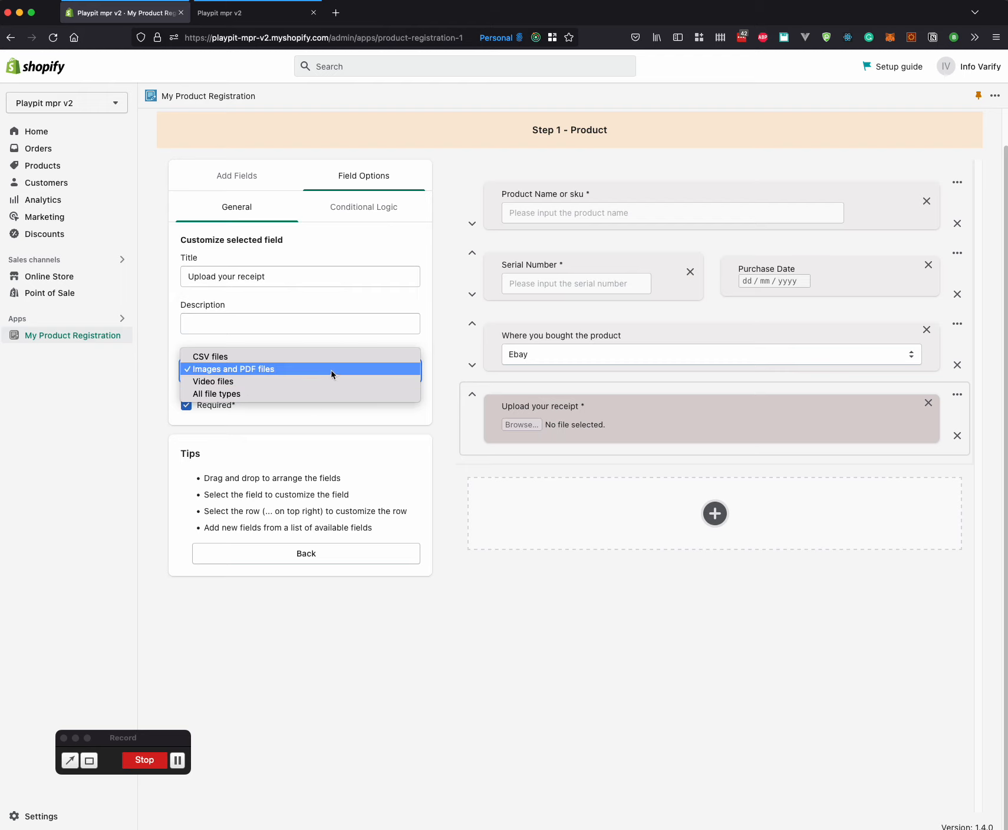
{"action": "left_click", "coordinate": [331, 369]}
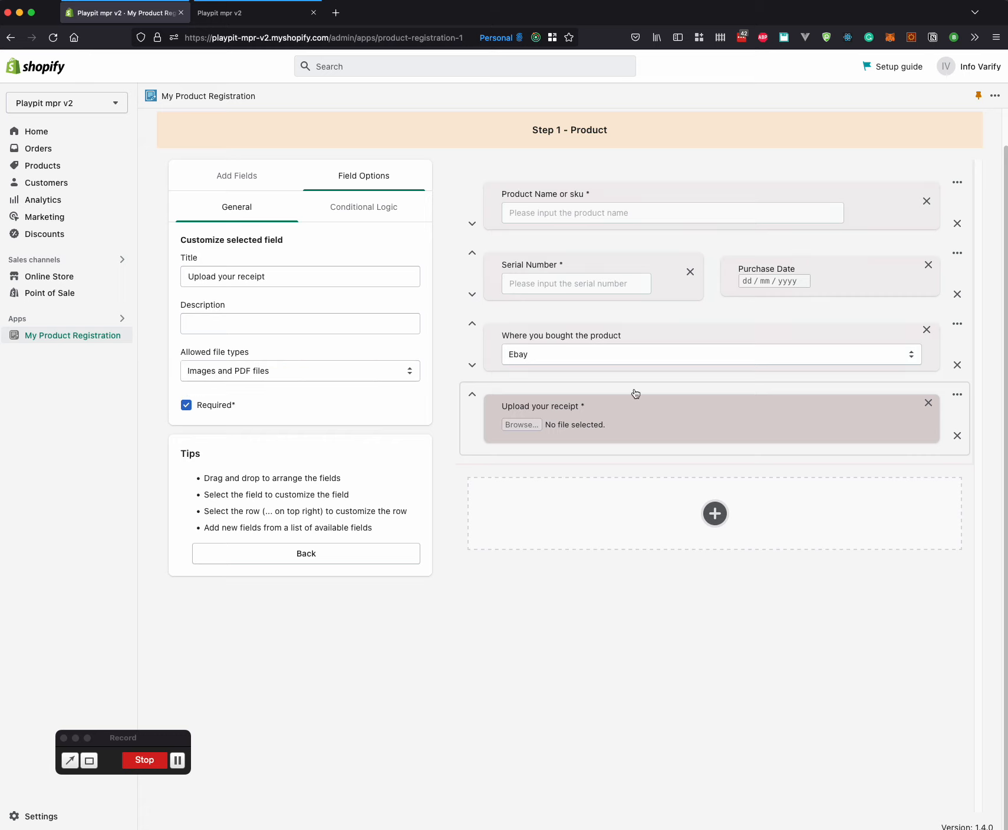
Add a new three-column row below the "Upload your receipt" field.
{"action": "left_click", "coordinate": [266, 179]}
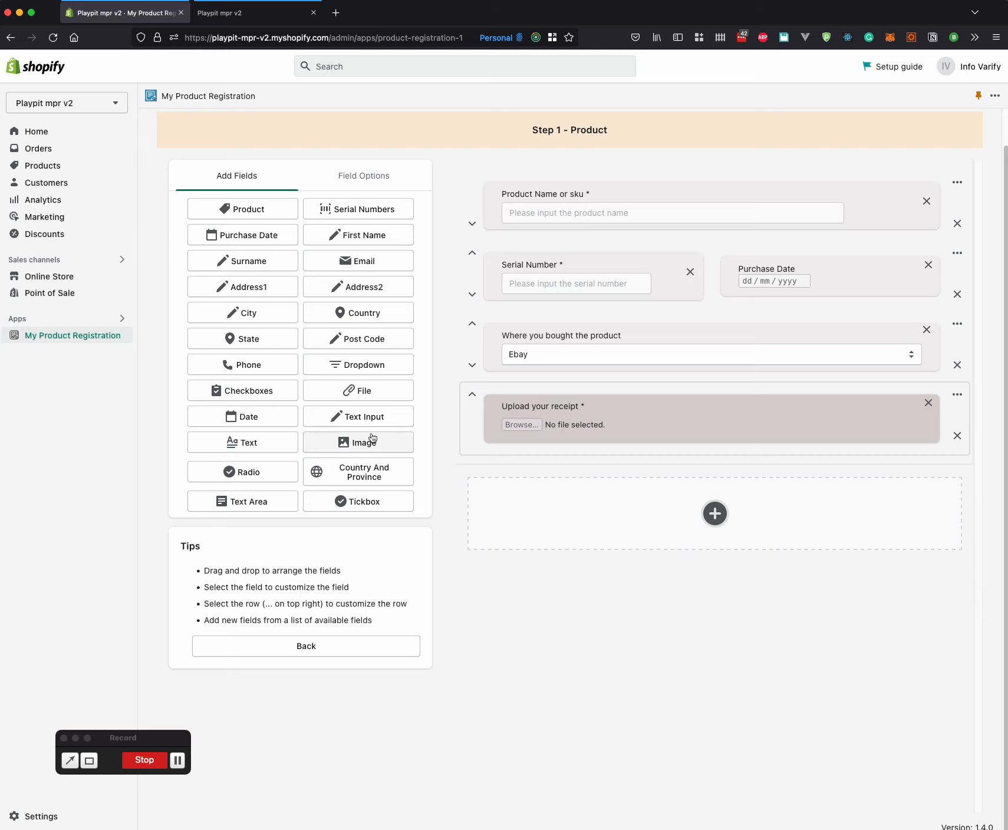
{"action": "left_click", "coordinate": [589, 514]}
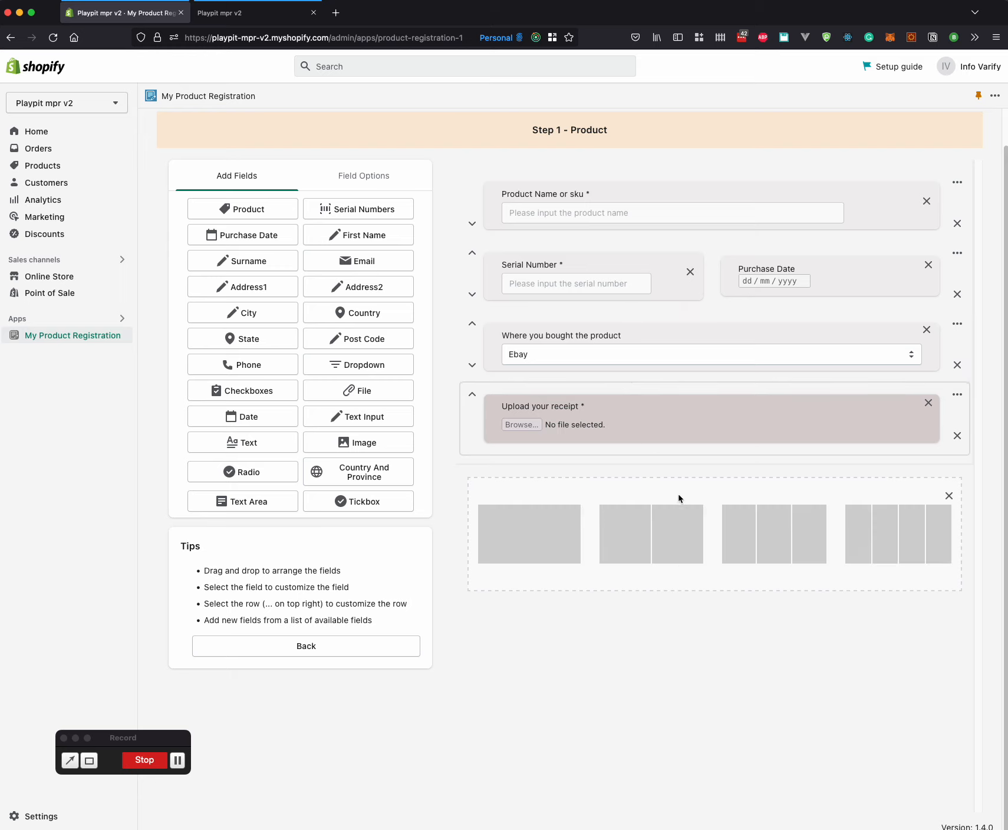
{"action": "left_click", "coordinate": [949, 496]}
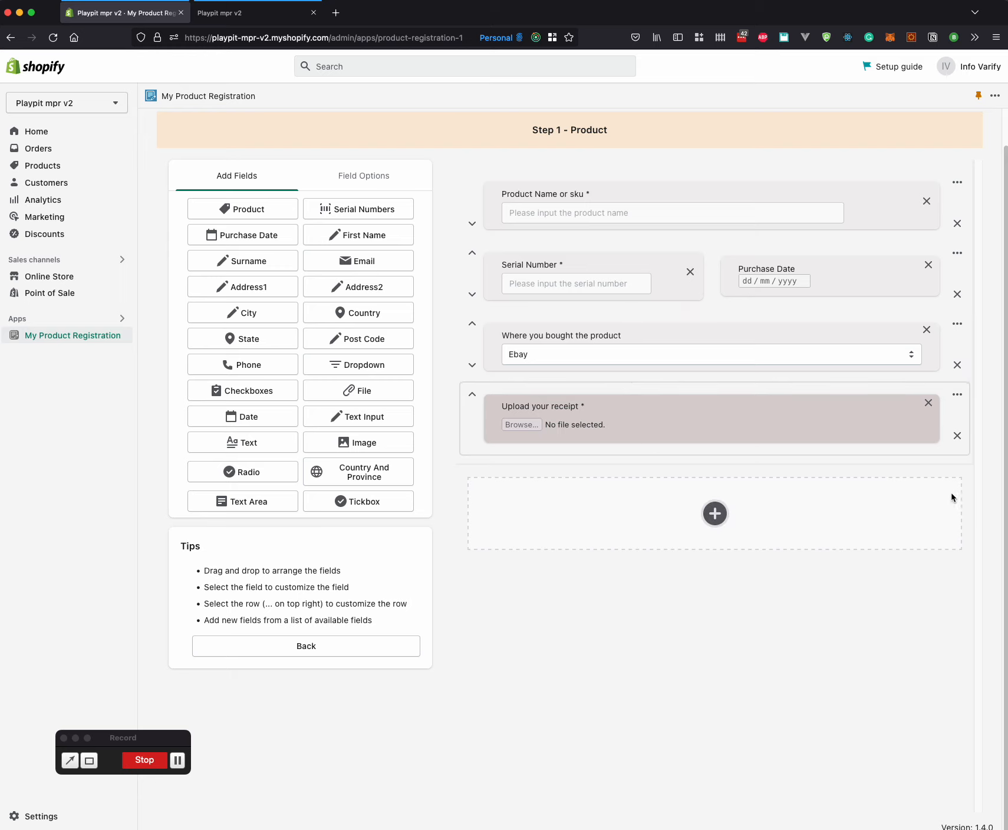
{"action": "left_click", "coordinate": [715, 515]}
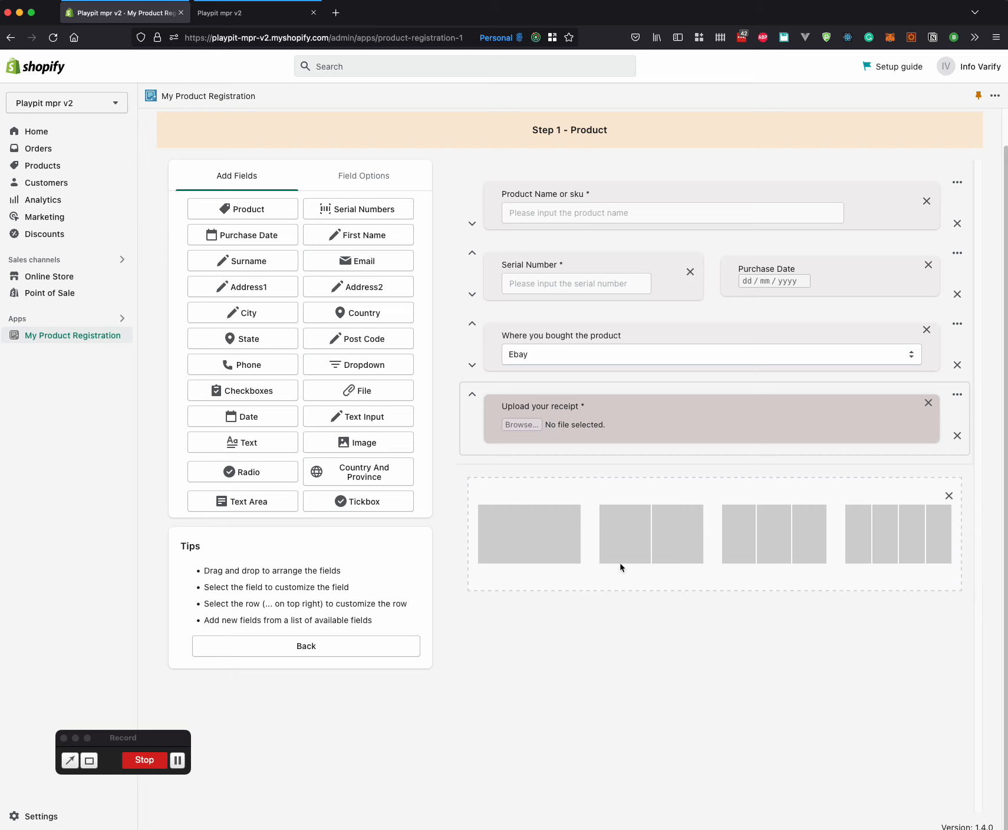
{"action": "left_click", "coordinate": [771, 542]}
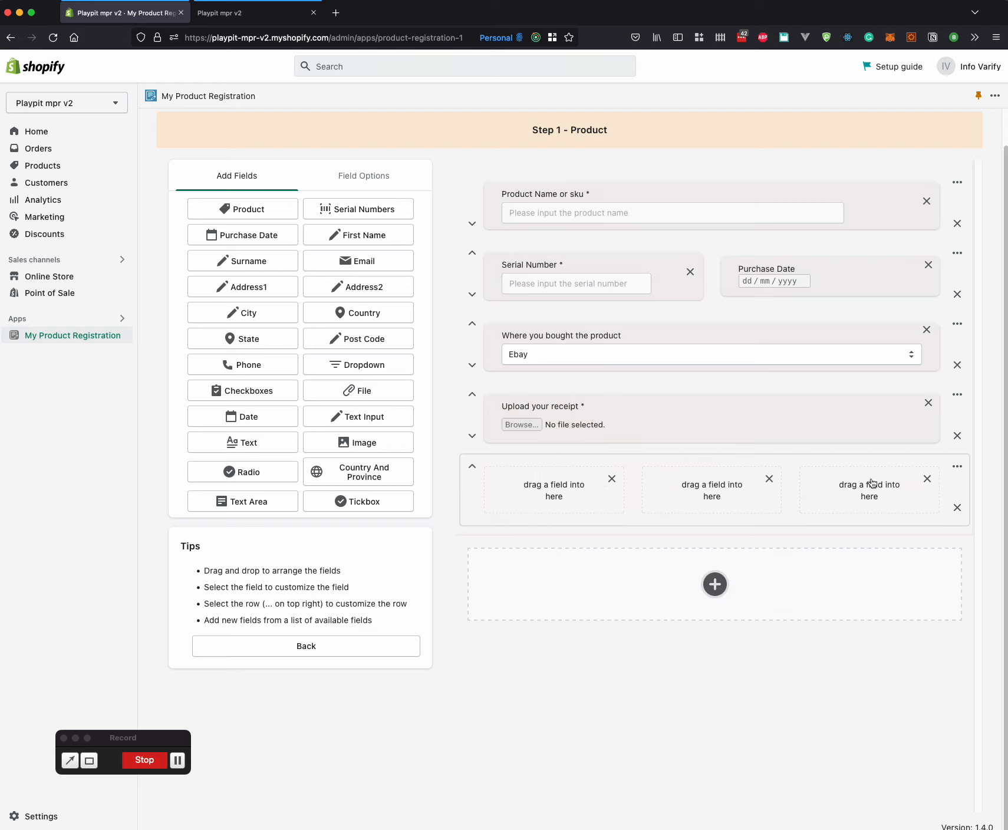
Fill the three-column row with a Text Input, a Date and a Text field, in that order.
{"action": "left_click_drag", "start_coordinate": [348, 418], "coordinate": [534, 492]}
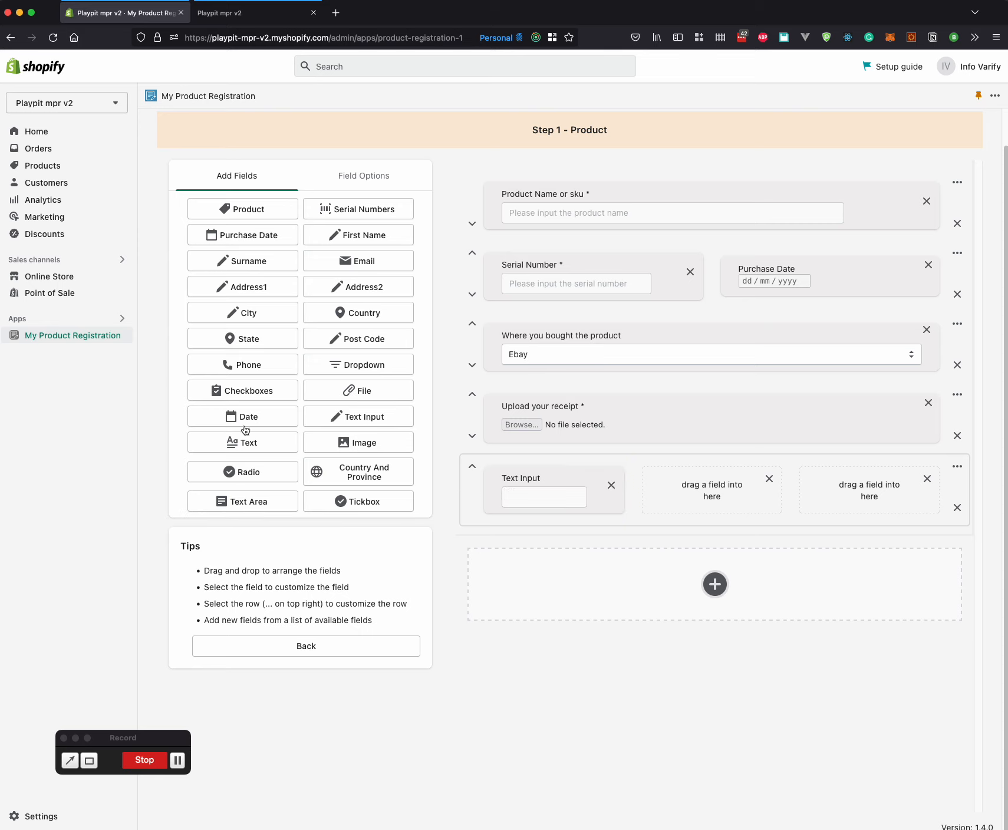
{"action": "left_click_drag", "start_coordinate": [344, 446], "coordinate": [696, 489]}
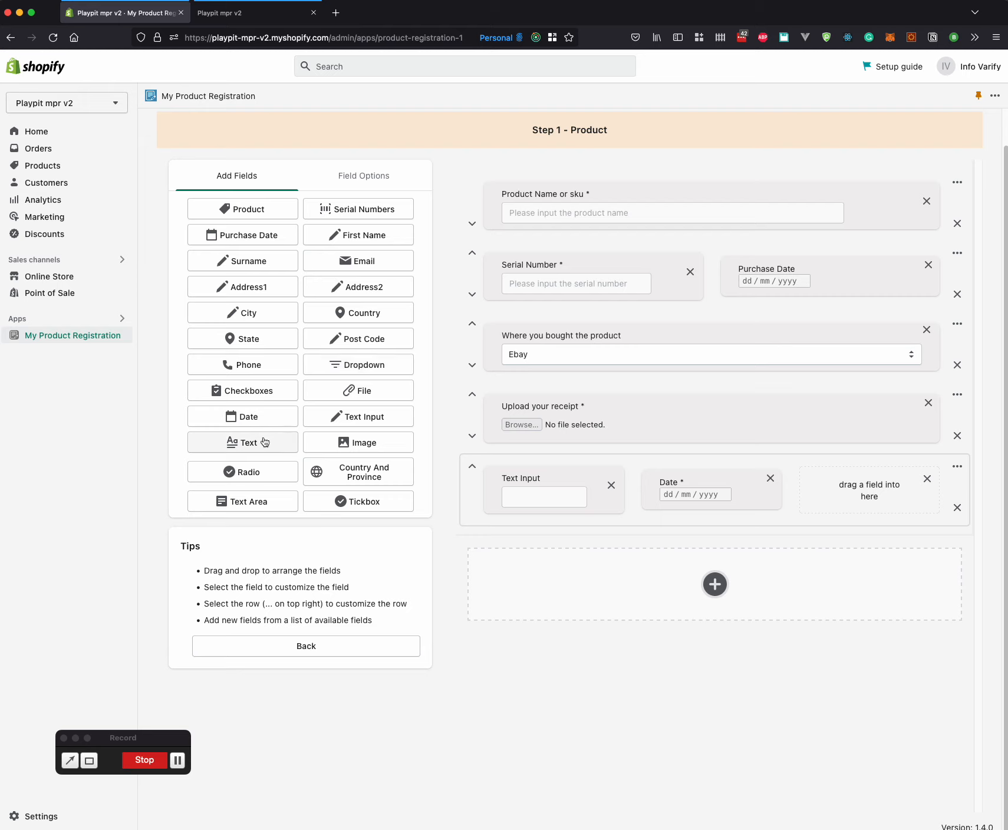
{"action": "left_click_drag", "start_coordinate": [262, 443], "coordinate": [837, 497]}
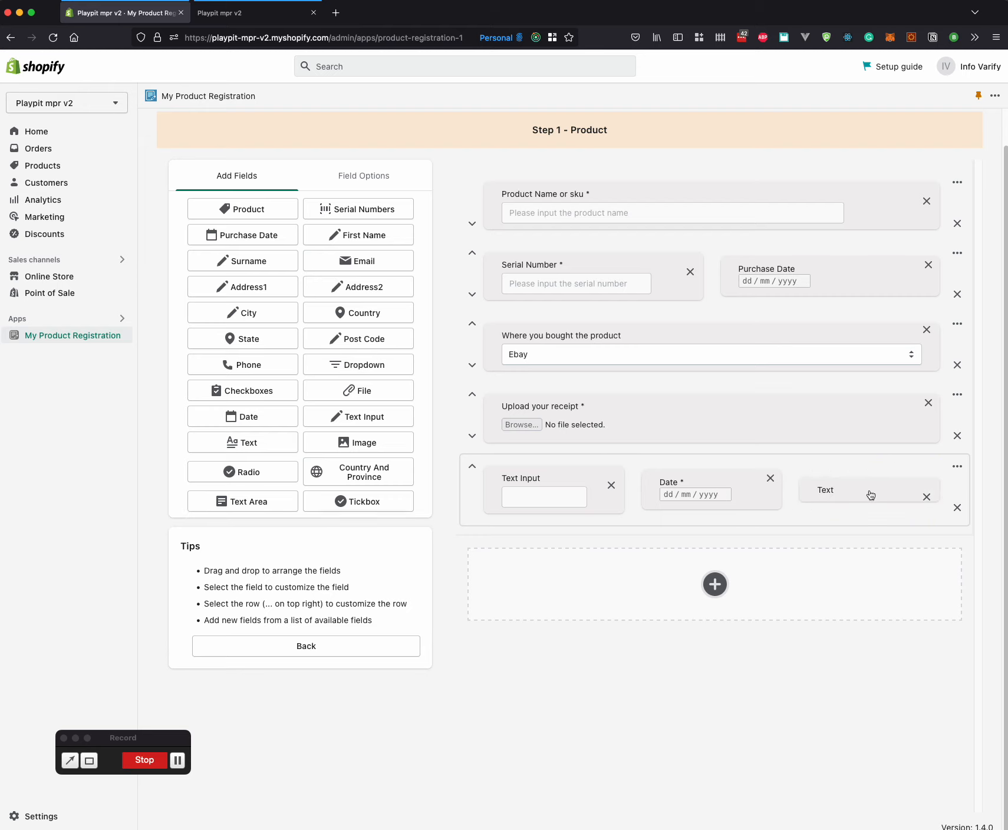
Change the content of the Text field in the three-column row to "this is a text place holder".
{"action": "left_click", "coordinate": [837, 498]}
{"action": "double_click", "coordinate": [315, 297]}
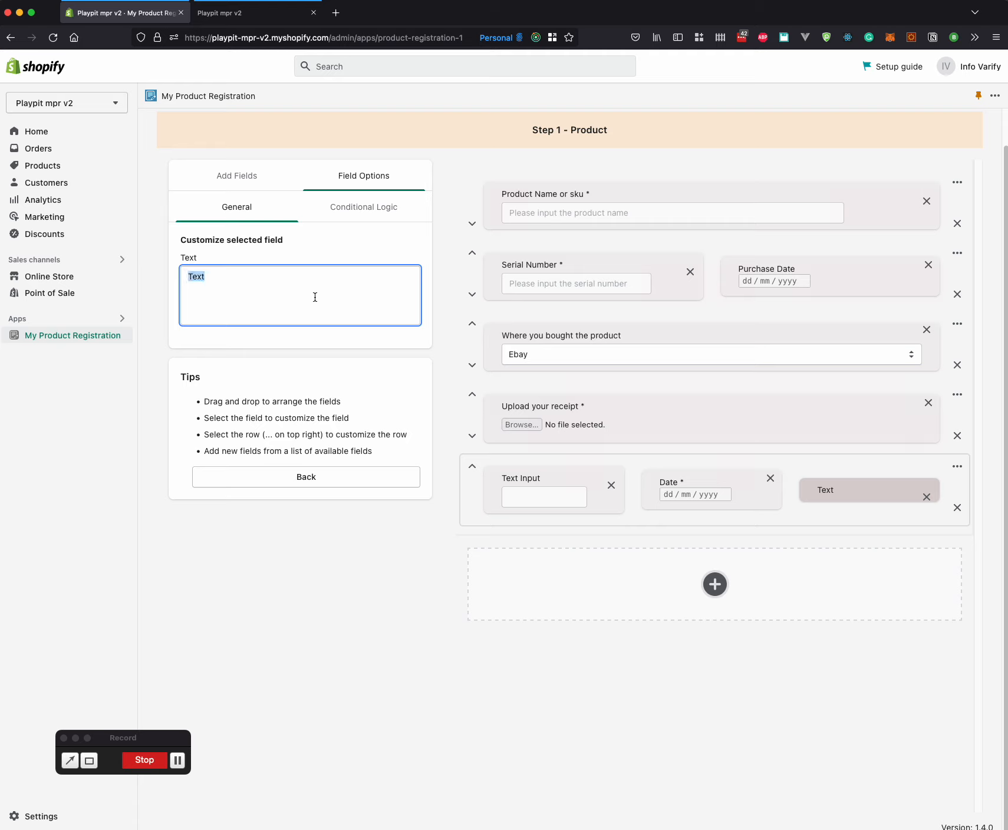
{"action": "type", "text": "this"}
{"action": "type", "text": " is a text ho"}
{"action": "type", "text": "place holder"}
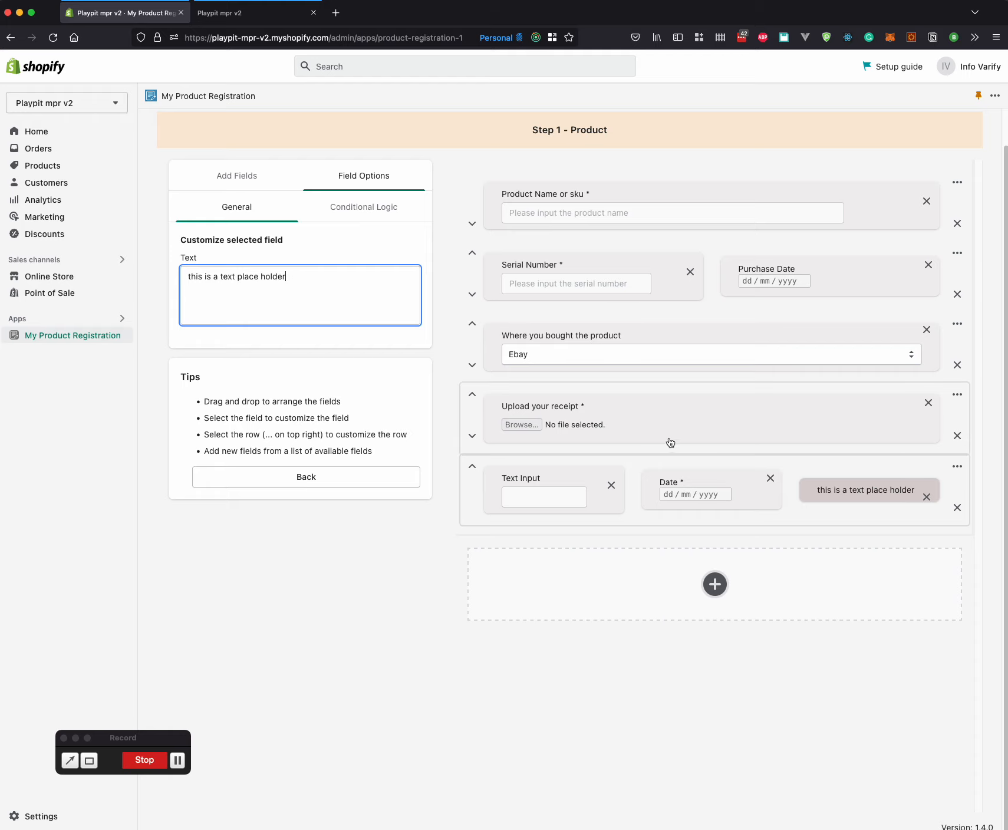
Title the Date field in the three-column row "Date of birth" and disallow future dates for it.
{"action": "left_click", "coordinate": [695, 485]}
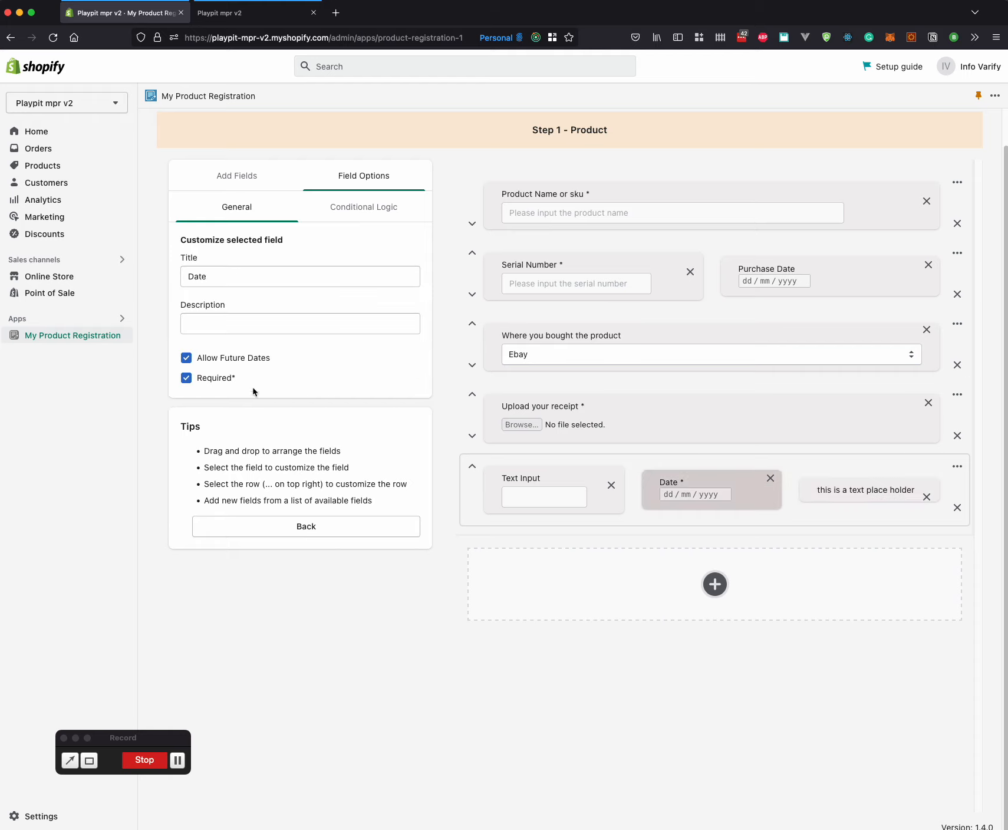
{"action": "double_click", "coordinate": [282, 283]}
{"action": "type", "text": "Date o"}
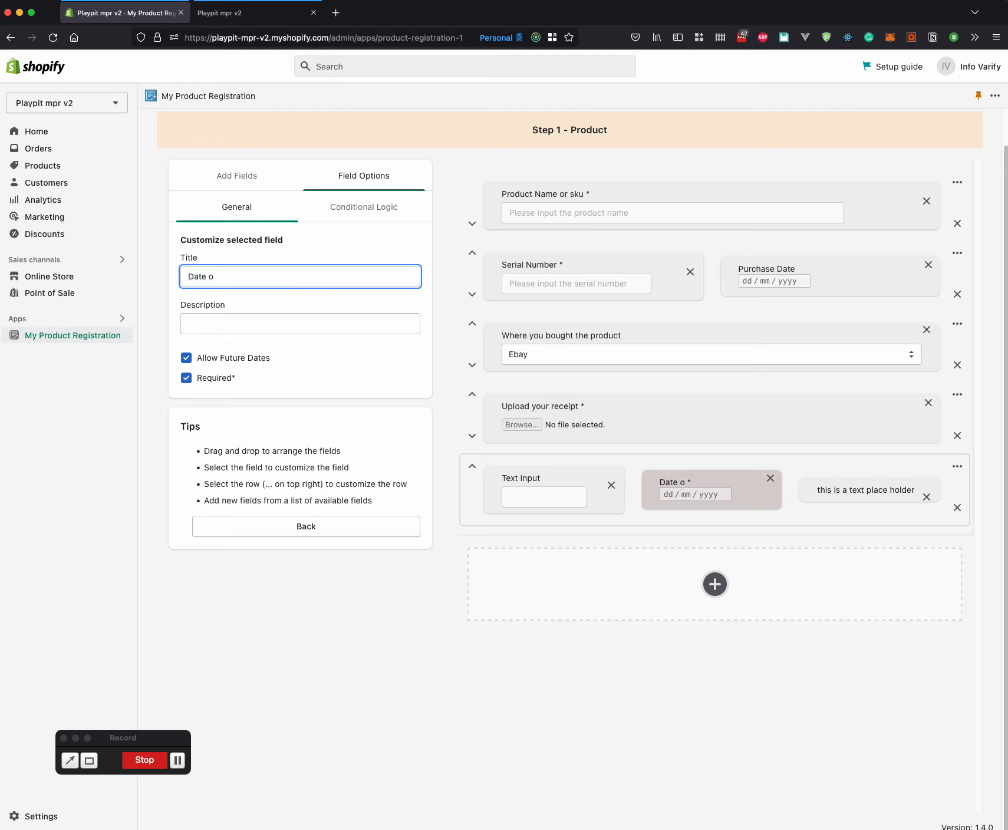
{"action": "type", "text": "f birth"}
{"action": "left_click", "coordinate": [252, 358]}
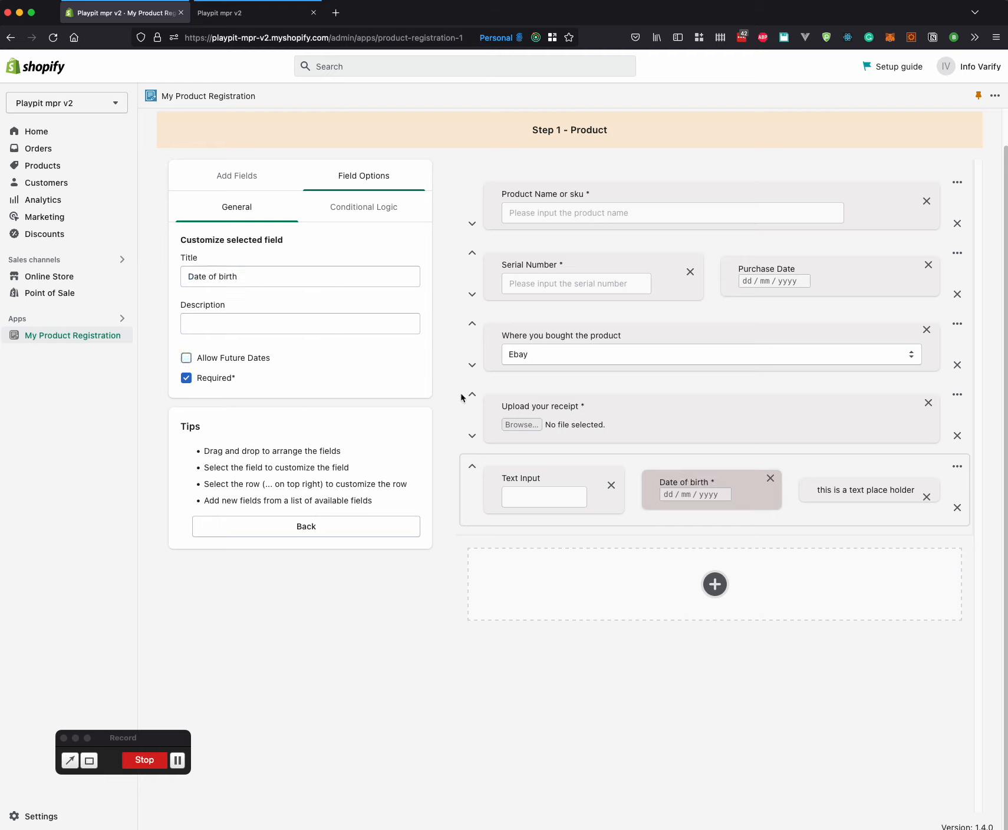
Reorder the three-column row so that the placeholder text comes first, Date of birth second and Text Input third.
{"action": "left_click", "coordinate": [556, 484]}
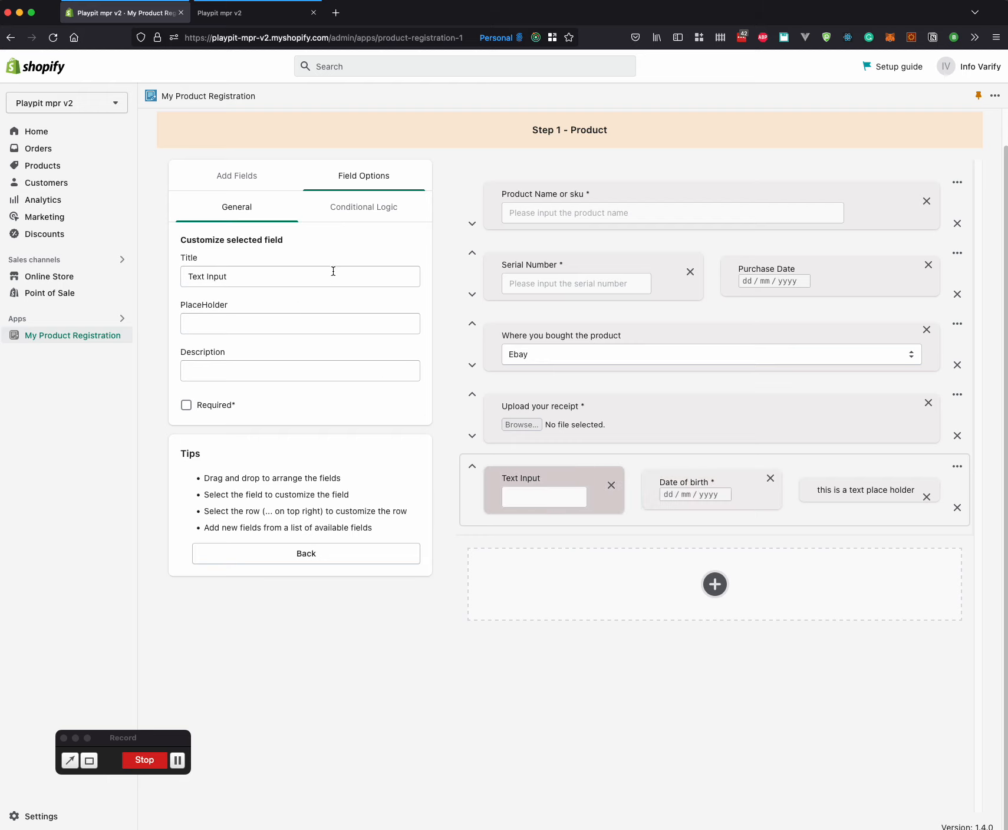
{"action": "left_click", "coordinate": [704, 484]}
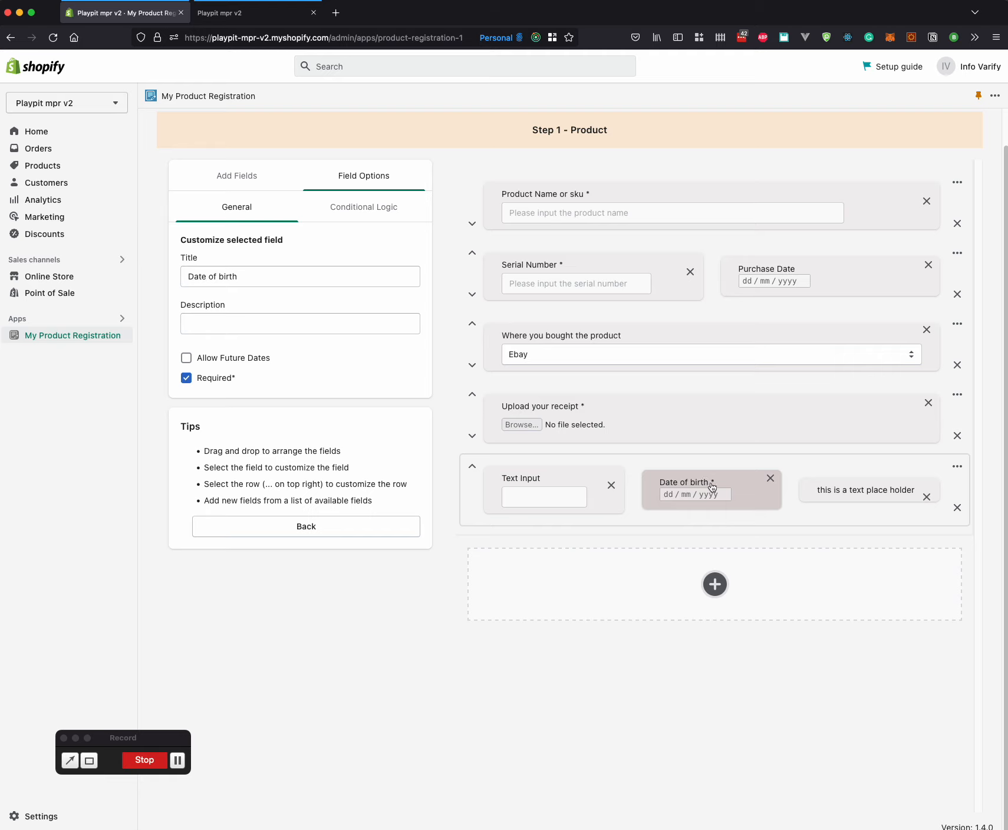
{"action": "left_click_drag", "start_coordinate": [700, 480], "coordinate": [562, 468]}
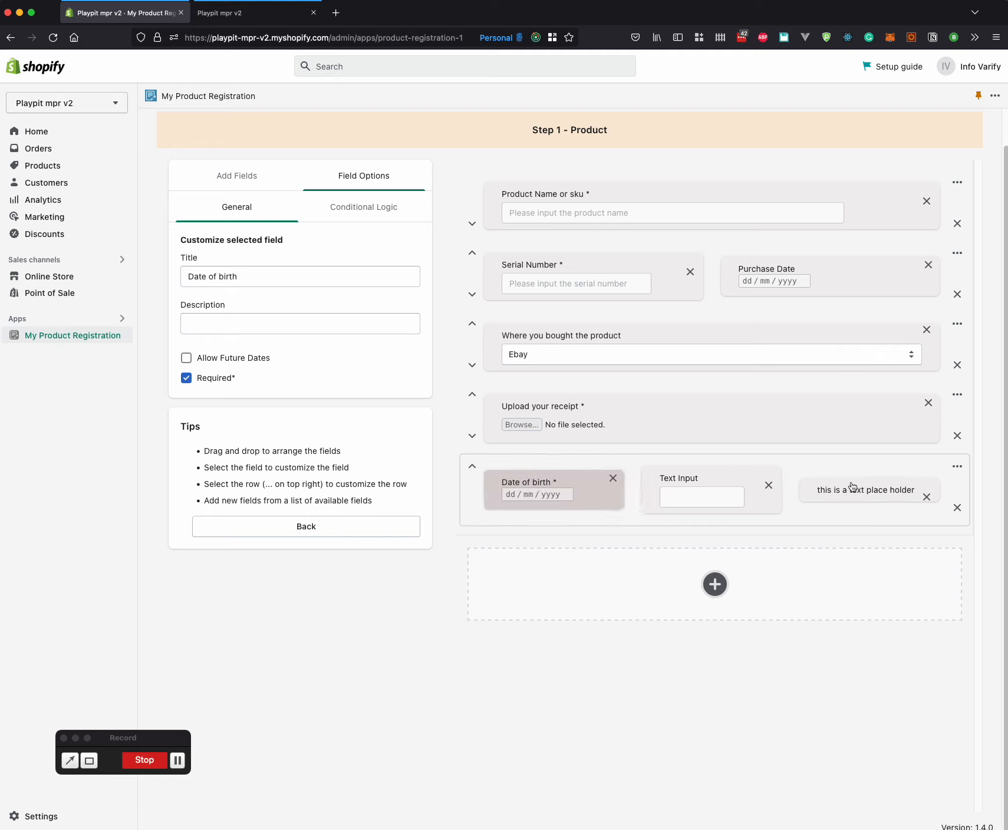
{"action": "left_click_drag", "start_coordinate": [852, 486], "coordinate": [580, 493]}
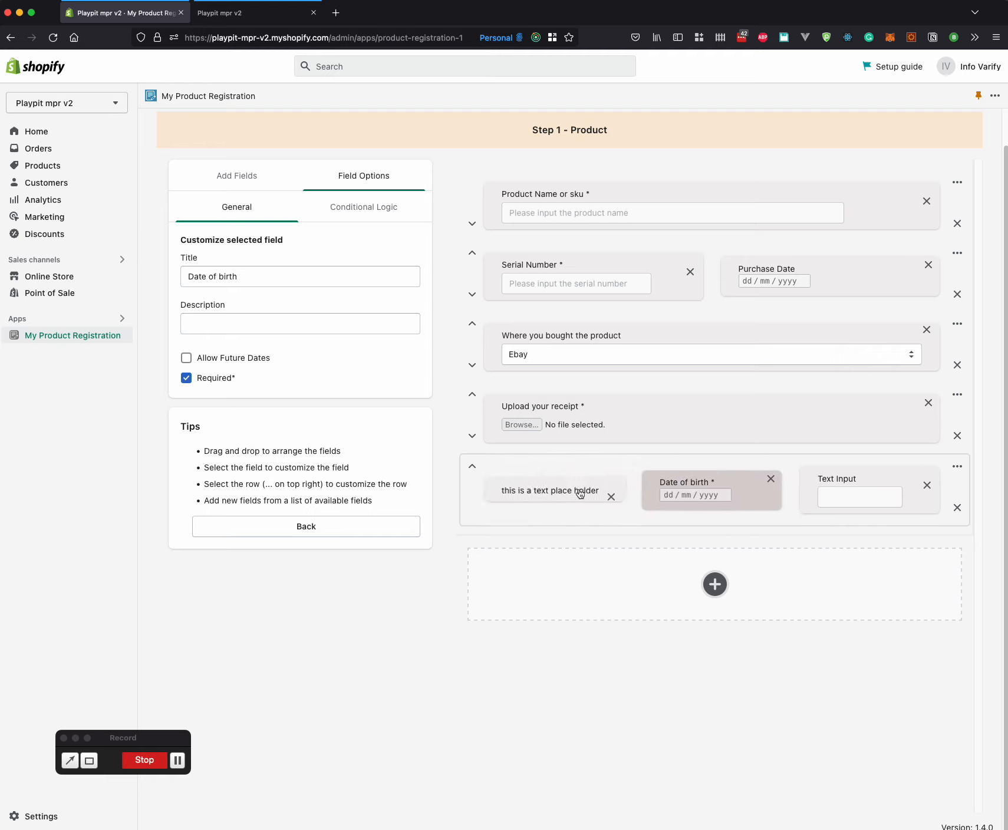
Try out an Image field placed at the start of the Serial Number row, and remove it again.
{"action": "left_click", "coordinate": [251, 179]}
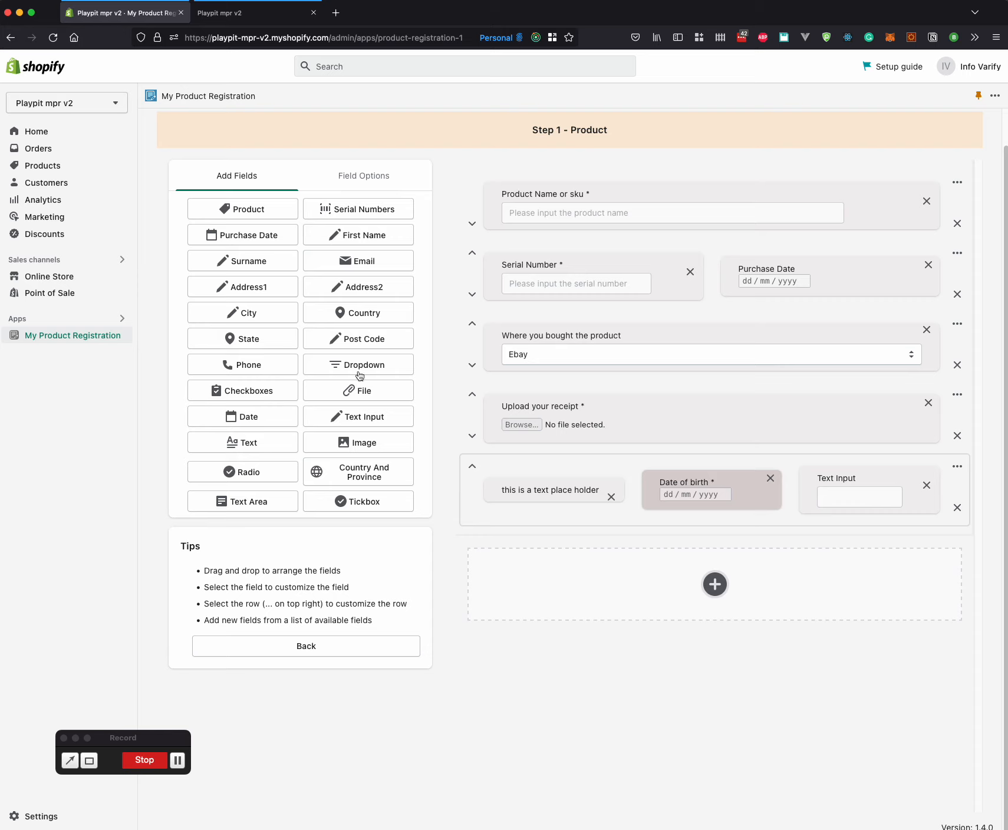
{"action": "left_click", "coordinate": [361, 447]}
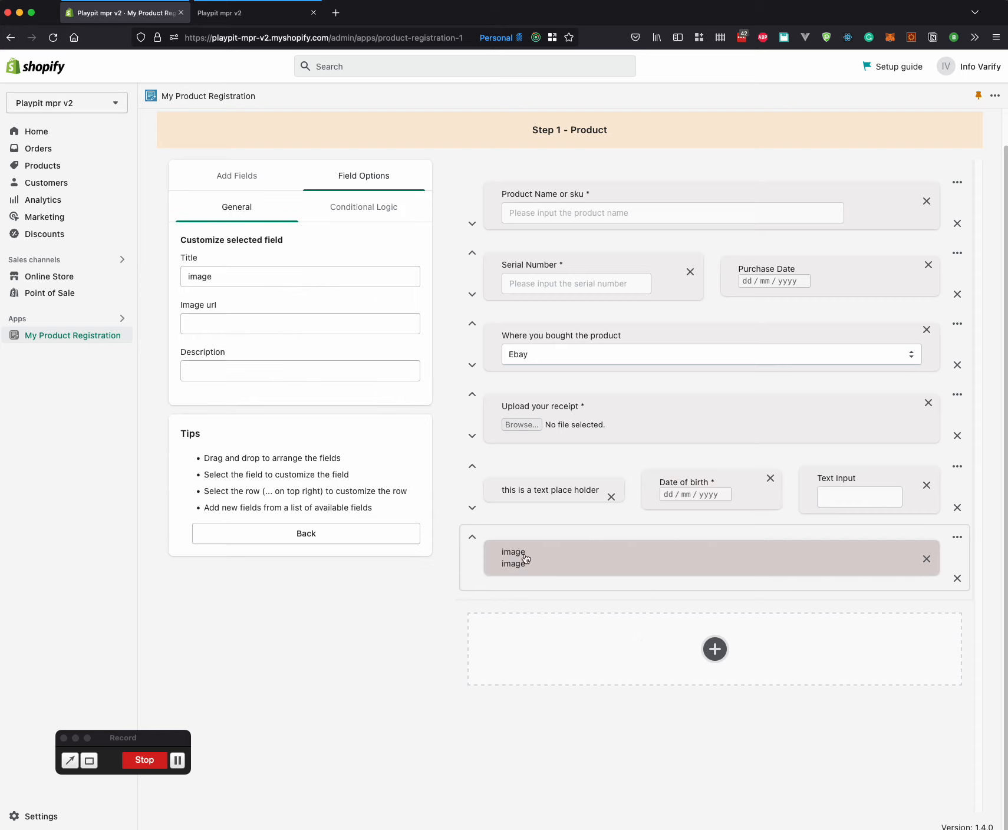
{"action": "left_click", "coordinate": [289, 325]}
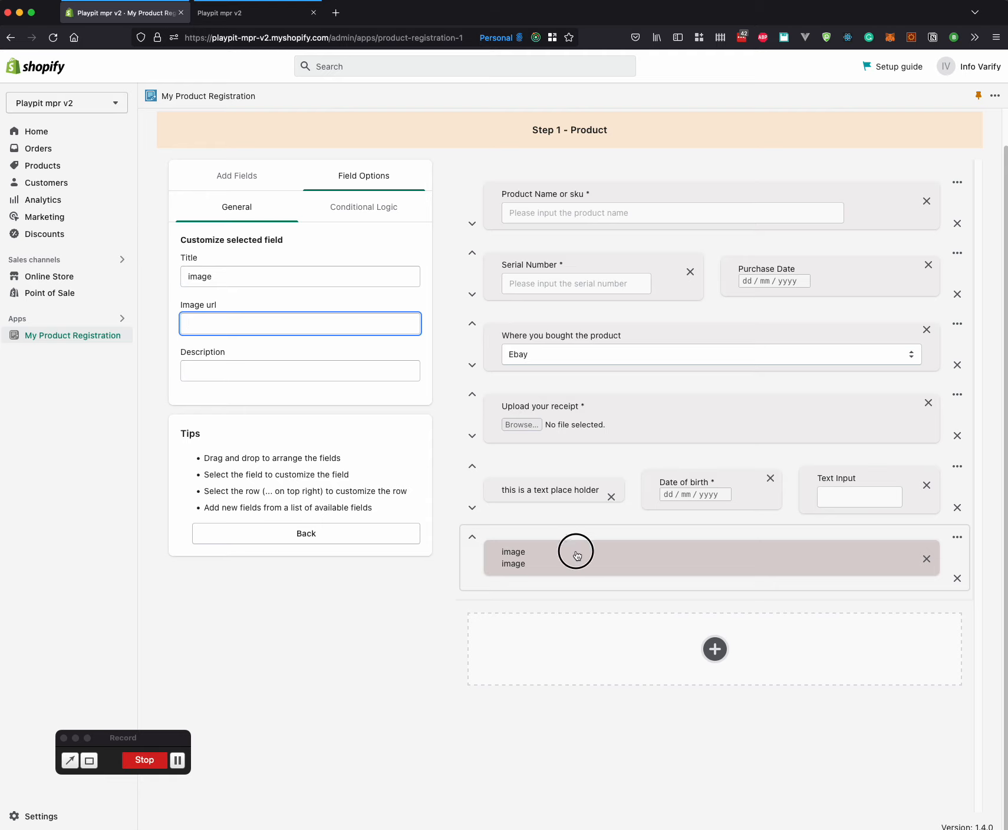
{"action": "left_click_drag", "start_coordinate": [573, 550], "coordinate": [576, 290]}
{"action": "double_click", "coordinate": [293, 289]}
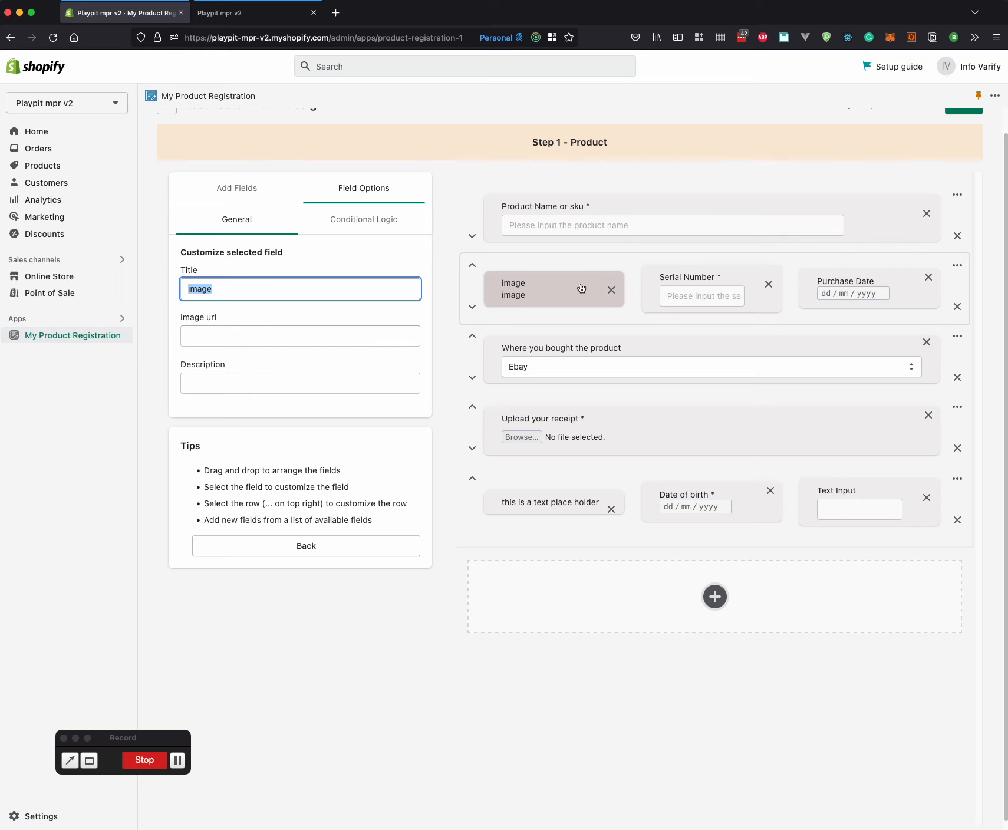
{"action": "left_click", "coordinate": [612, 291]}
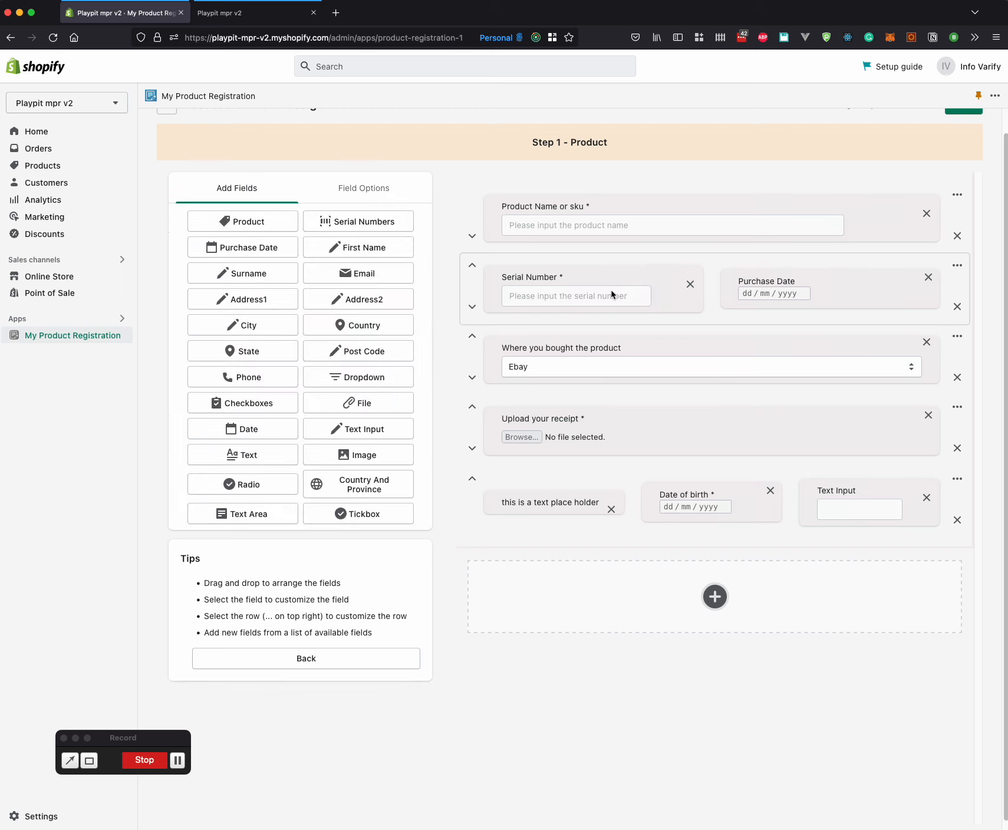
Try the 33.33% 66.67% and 40% 60% column layouts on the Serial Number and Purchase Date row, and return it to 50% 50%.
{"action": "left_click", "coordinate": [620, 280]}
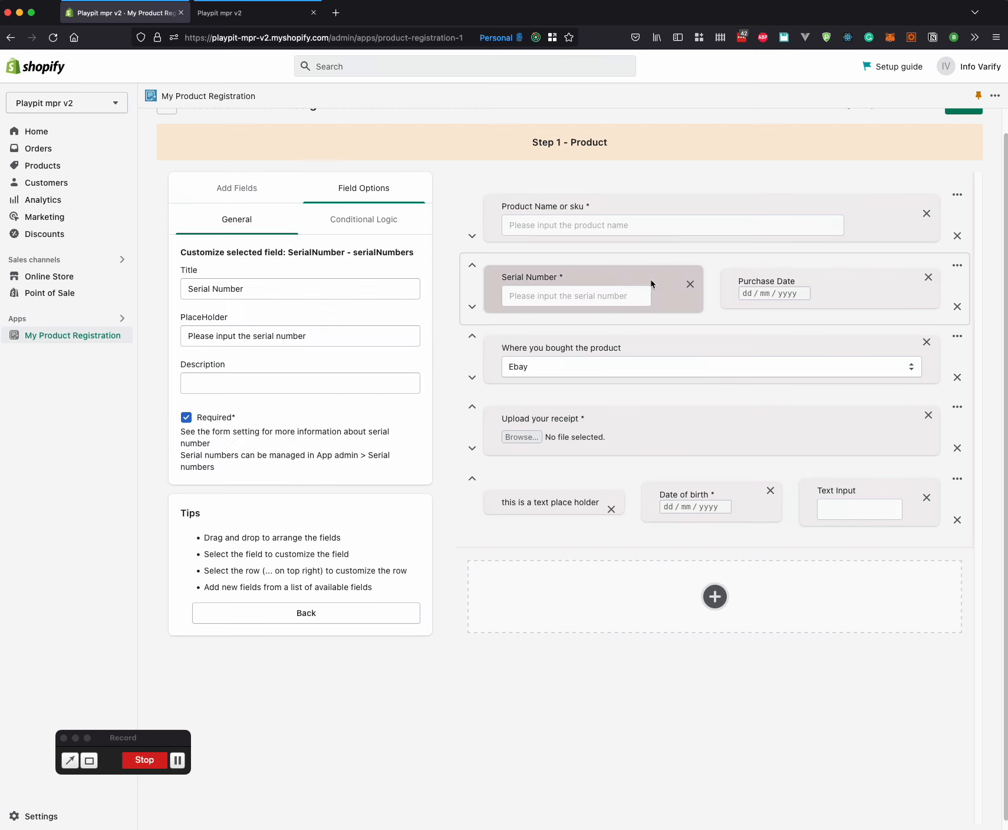
{"action": "left_click", "coordinate": [870, 284]}
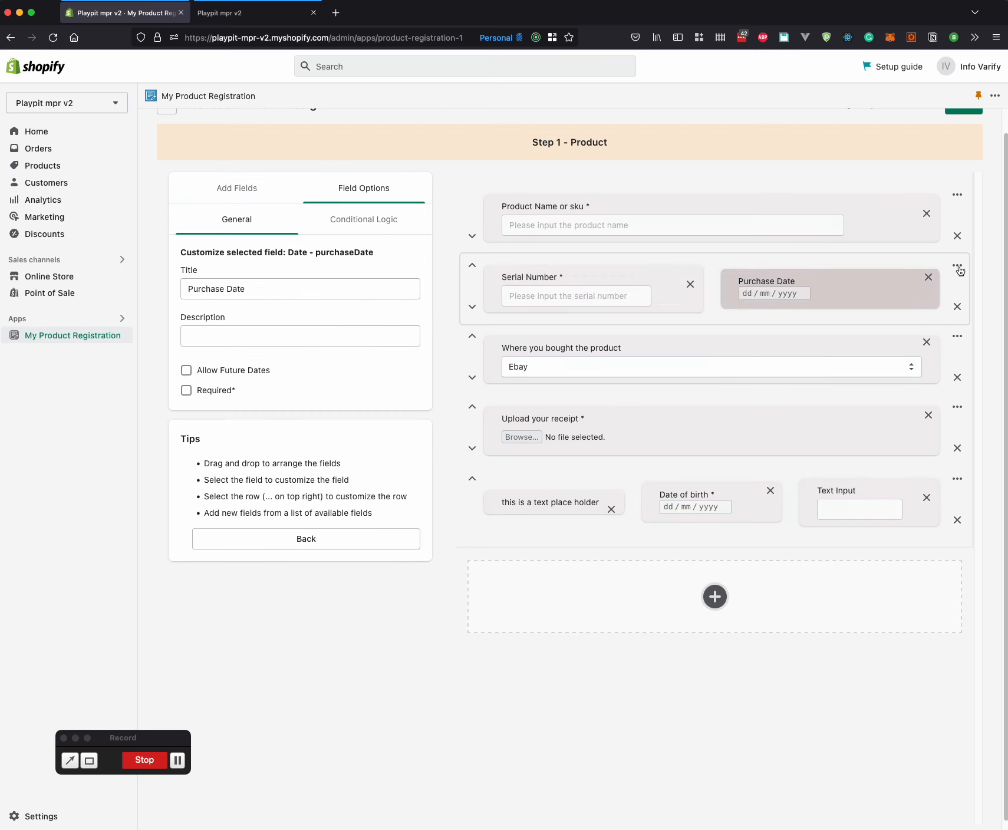
{"action": "left_click", "coordinate": [957, 266]}
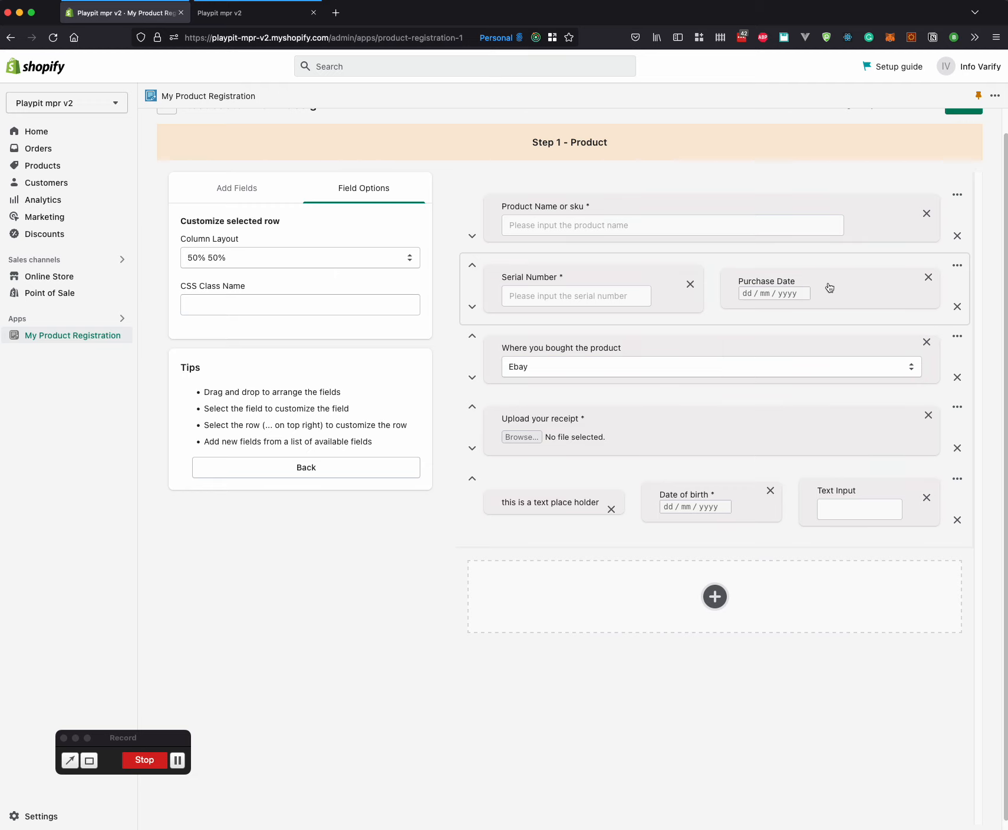
{"action": "left_click", "coordinate": [387, 262]}
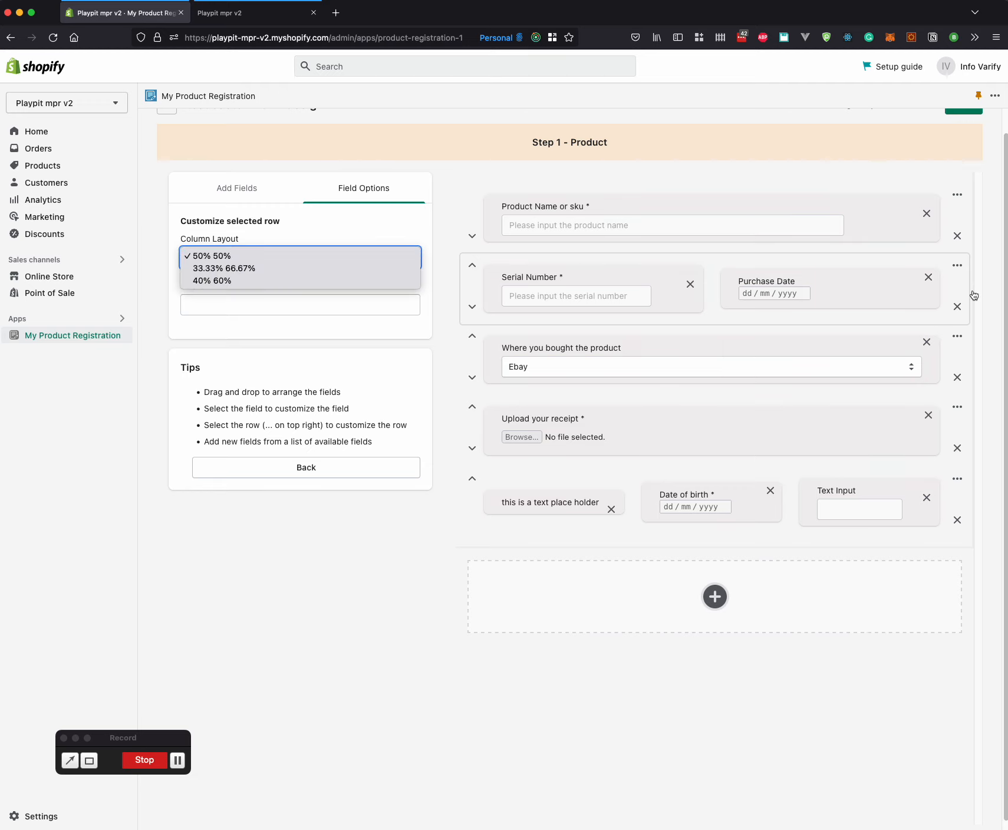
{"action": "left_click", "coordinate": [961, 285]}
{"action": "left_click", "coordinate": [364, 263]}
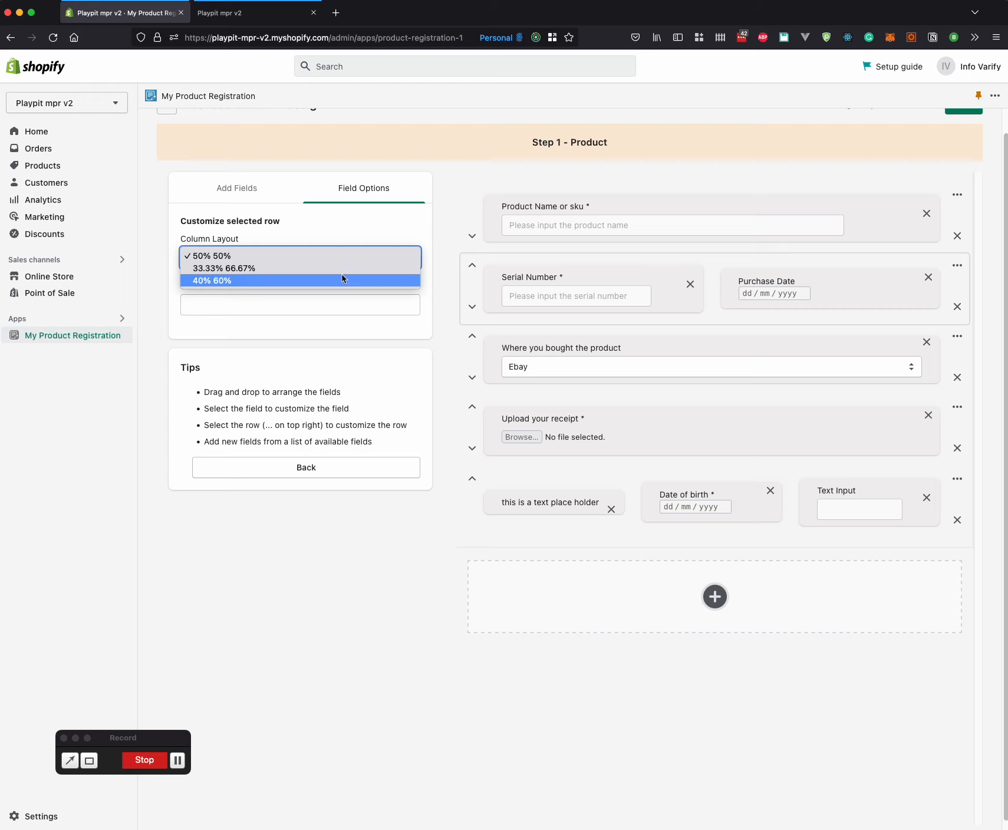
{"action": "left_click", "coordinate": [344, 270]}
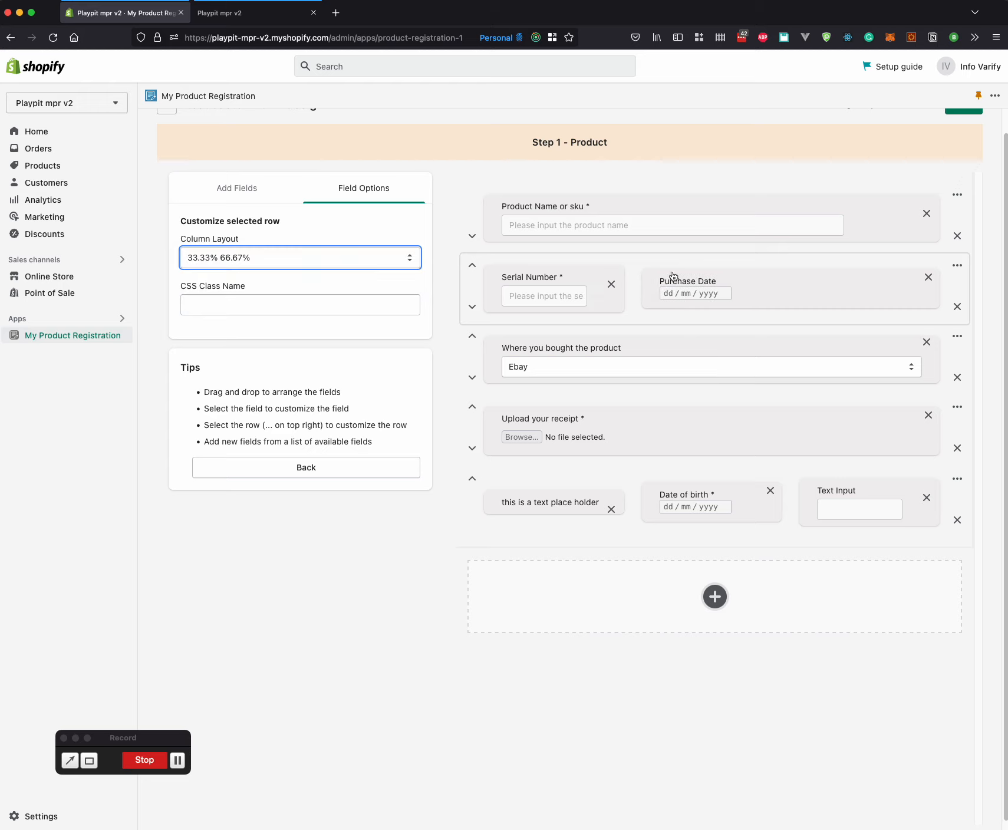
{"action": "left_click", "coordinate": [372, 259]}
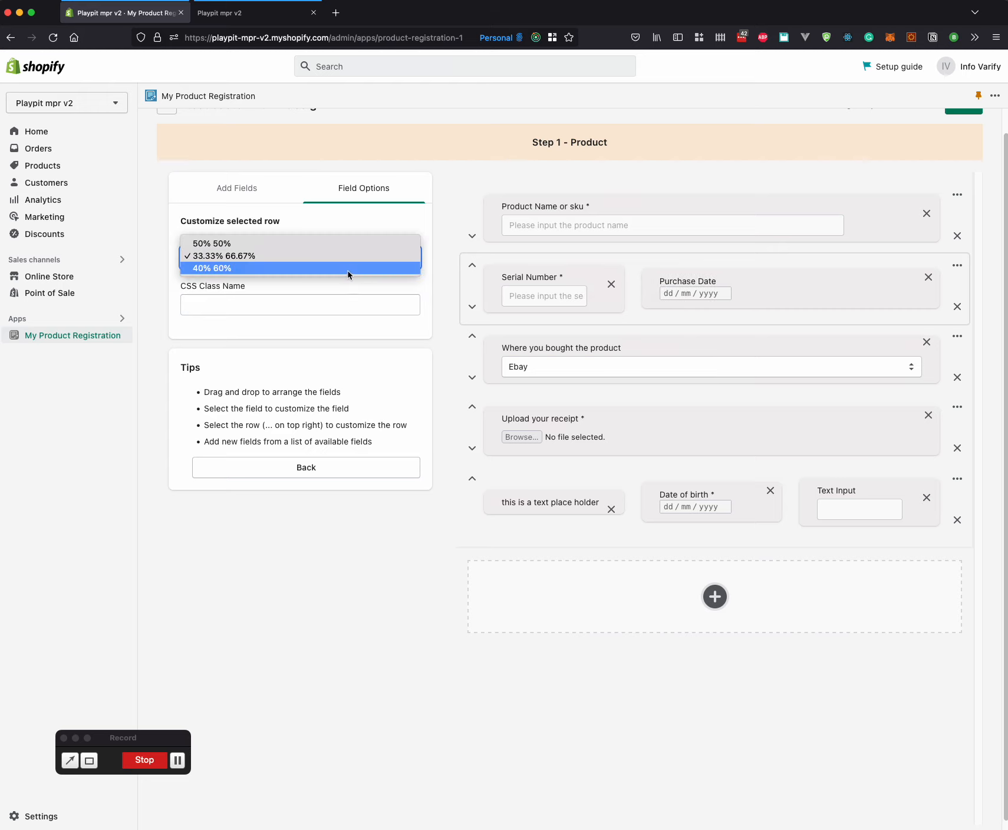
{"action": "left_click", "coordinate": [348, 270]}
{"action": "left_click", "coordinate": [374, 256]}
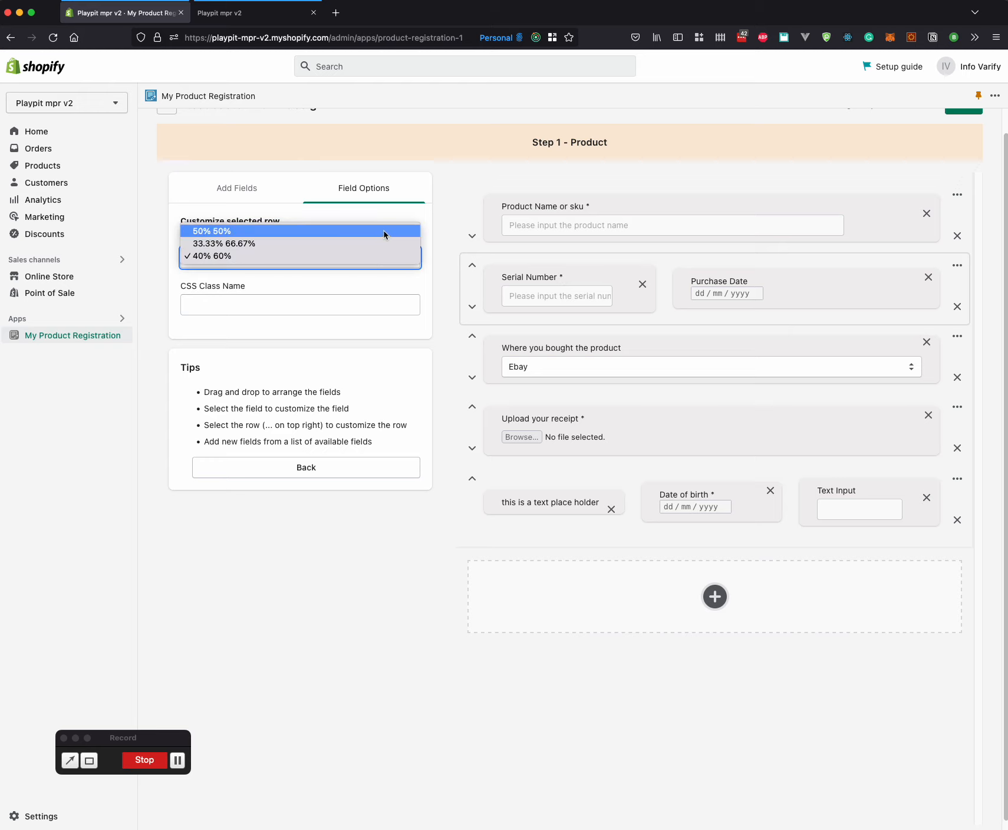
{"action": "left_click", "coordinate": [384, 230]}
{"action": "left_click", "coordinate": [224, 307]}
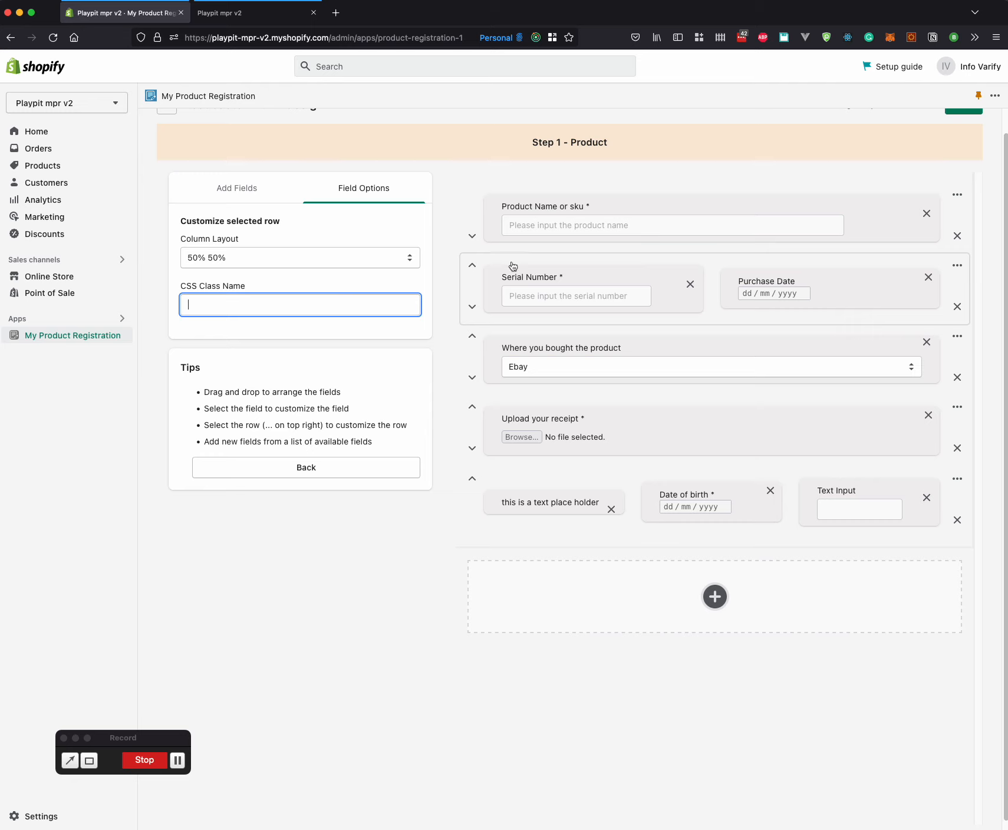
Review the options of the purchase place dropdown, the receipt upload and the Date of birth field, and return to the list of available fields.
{"action": "left_click", "coordinate": [552, 276]}
{"action": "left_click", "coordinate": [597, 348]}
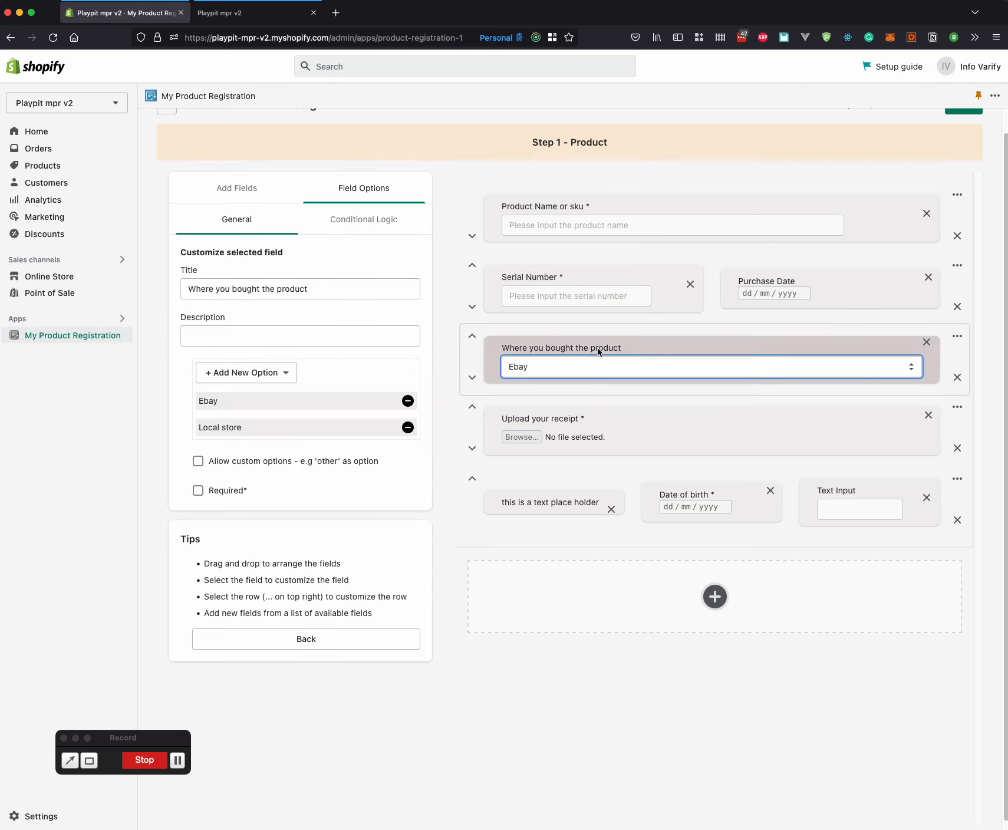
{"action": "left_click", "coordinate": [587, 414]}
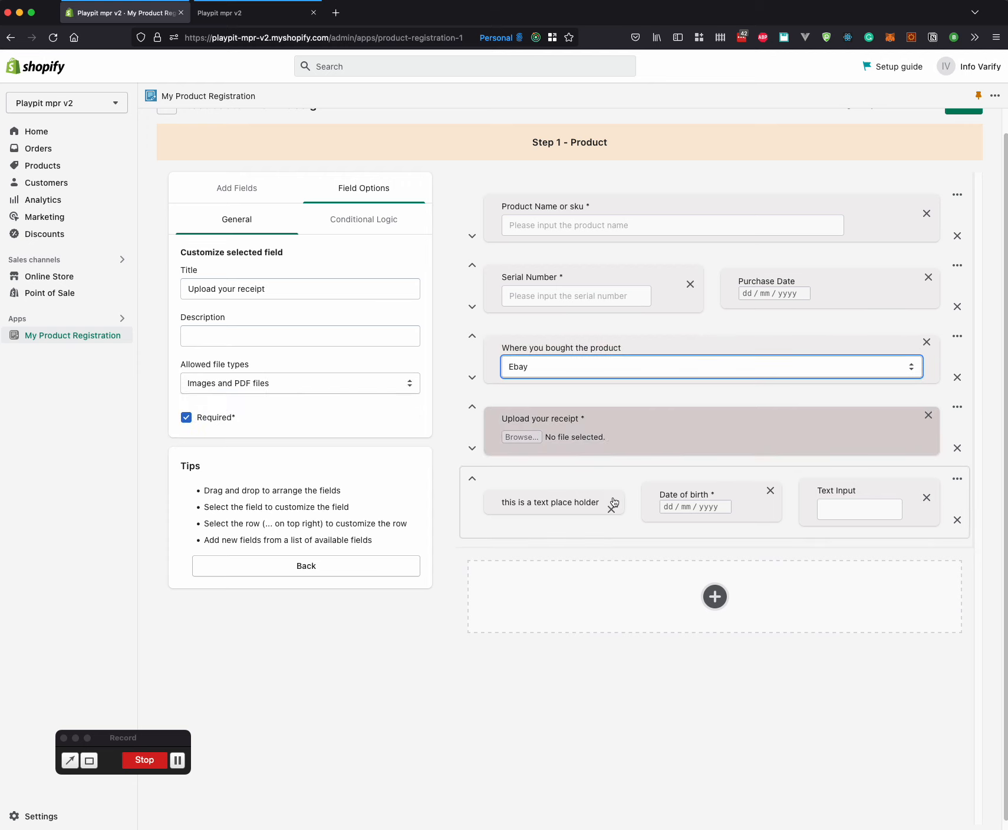
{"action": "left_click", "coordinate": [730, 502]}
{"action": "left_click", "coordinate": [258, 194]}
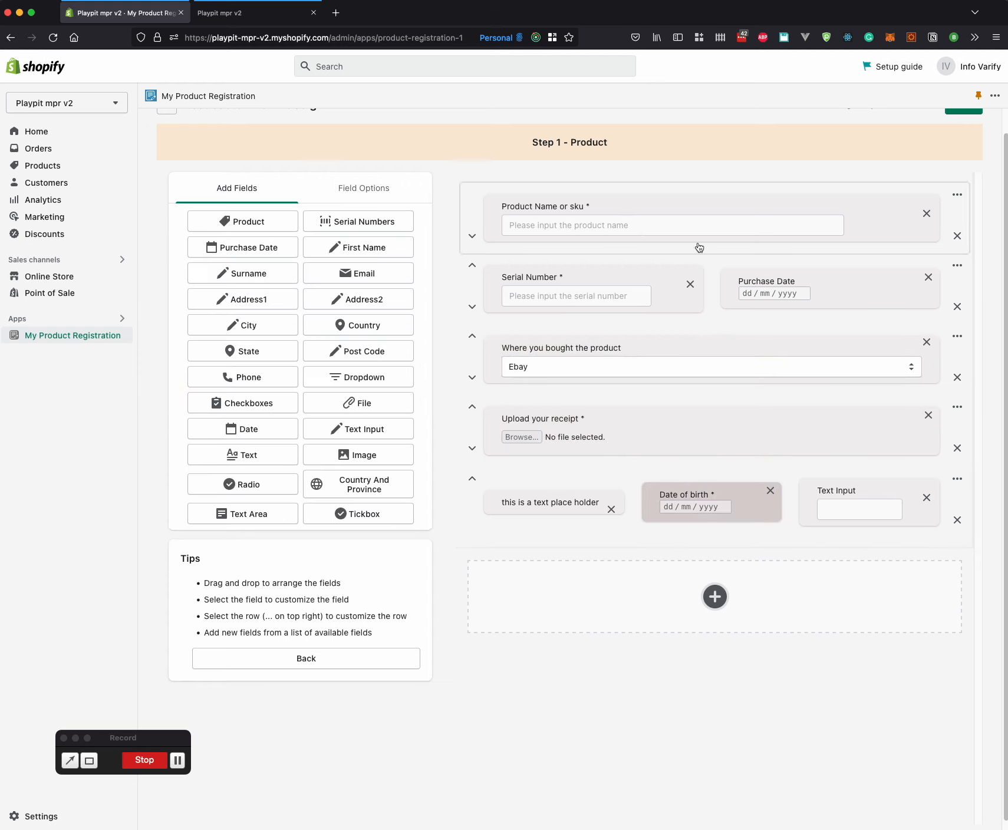
{"action": "scroll", "coordinate": [867, 378], "scroll_direction": "up", "scroll_amount": 2}
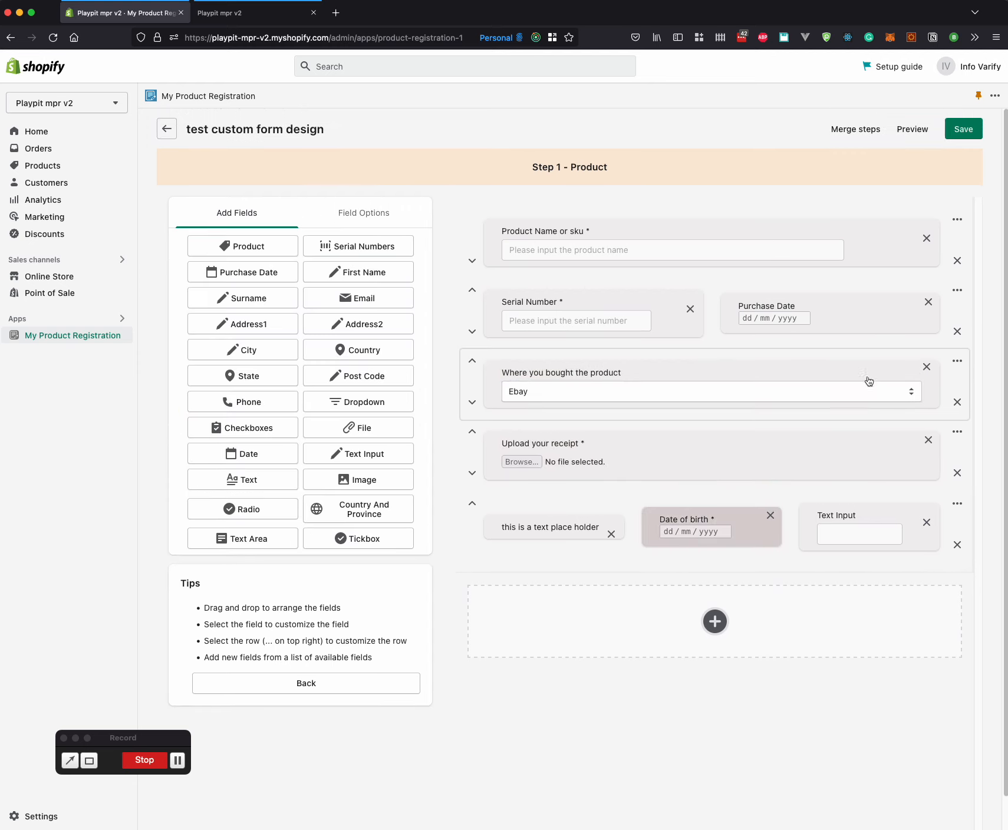
Preview the custom form, try Ebay and Local store as the purchase place, and return to the form editor.
{"action": "left_click", "coordinate": [914, 131]}
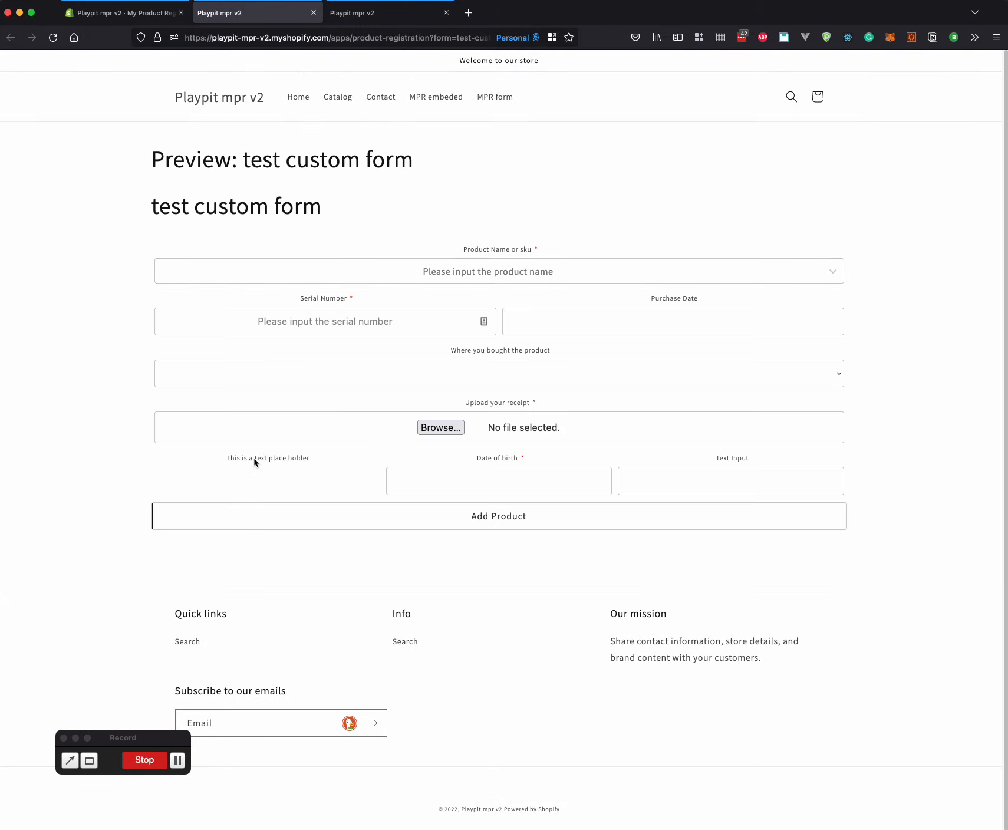
{"action": "left_click_drag", "start_coordinate": [262, 458], "coordinate": [267, 458]}
{"action": "left_click", "coordinate": [514, 366]}
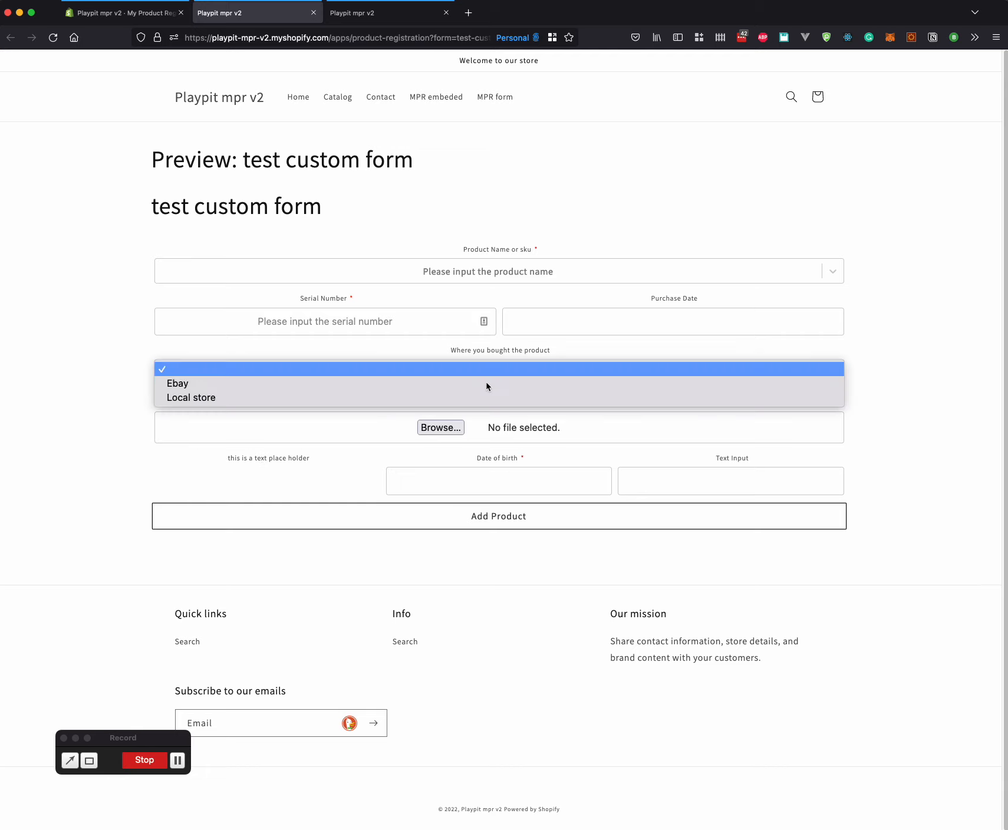
{"action": "left_click", "coordinate": [452, 384]}
{"action": "left_click", "coordinate": [437, 379]}
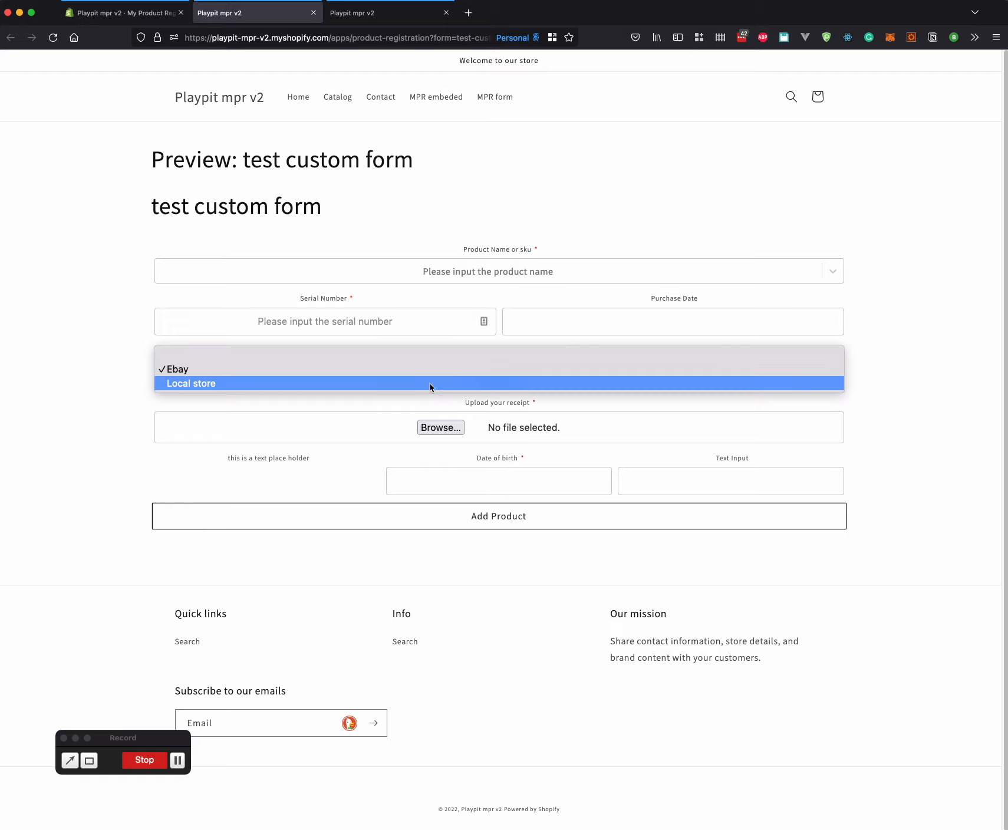
{"action": "left_click", "coordinate": [429, 383]}
{"action": "left_click", "coordinate": [183, 10]}
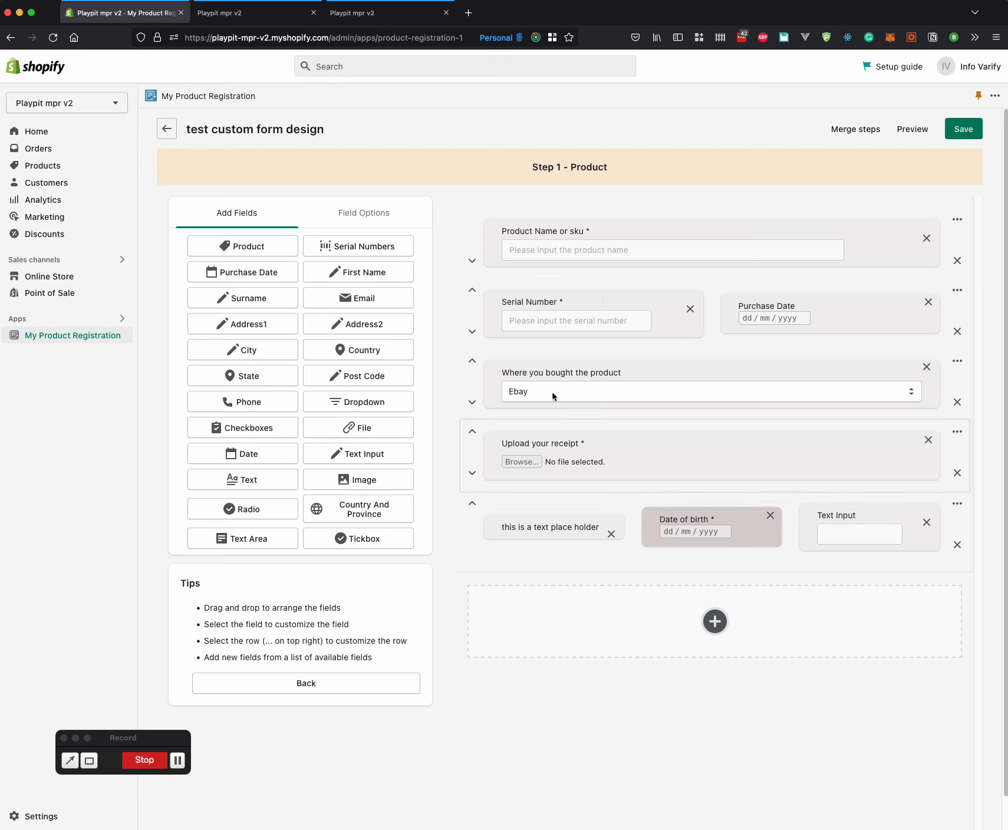
Enable conditional logic on the Date of birth field to show it if "Where you bought the product" is Local store.
{"action": "left_click", "coordinate": [360, 217]}
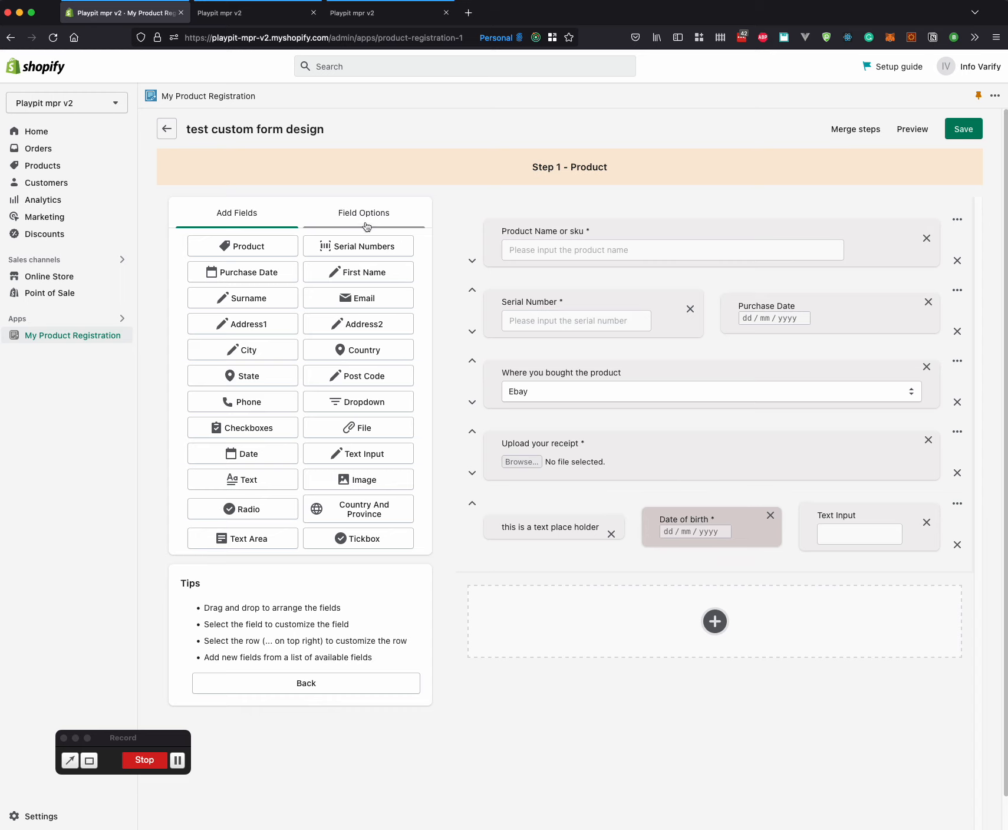
{"action": "left_click", "coordinate": [358, 250]}
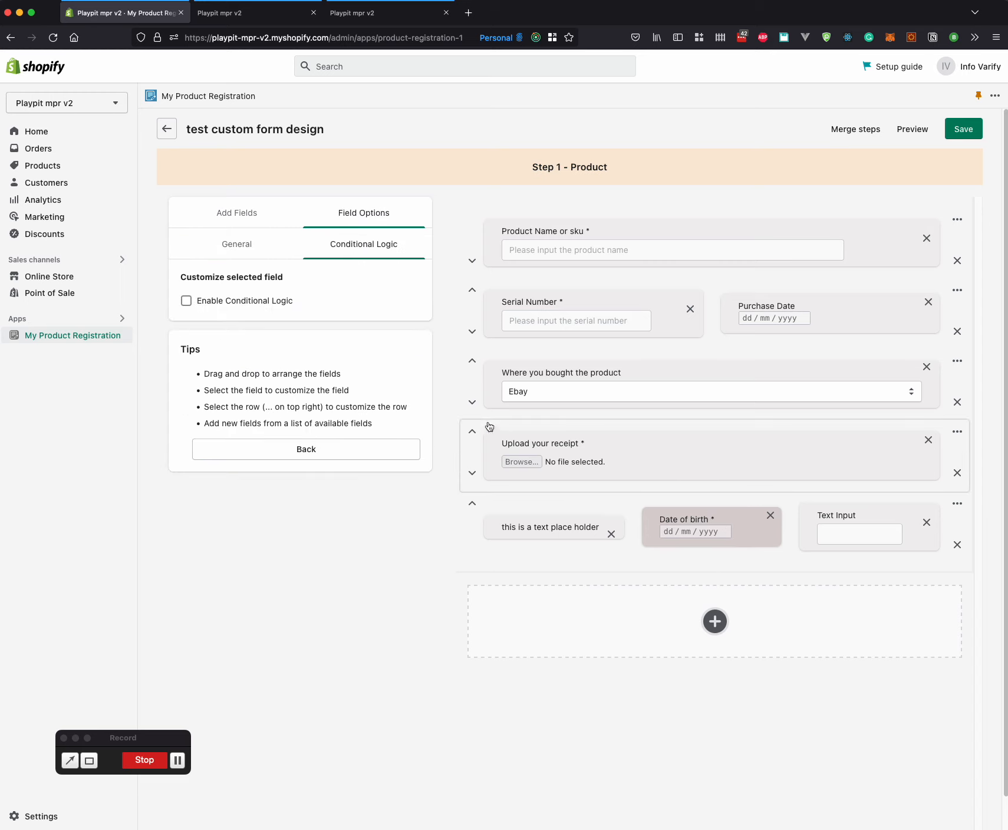
{"action": "left_click", "coordinate": [237, 301]}
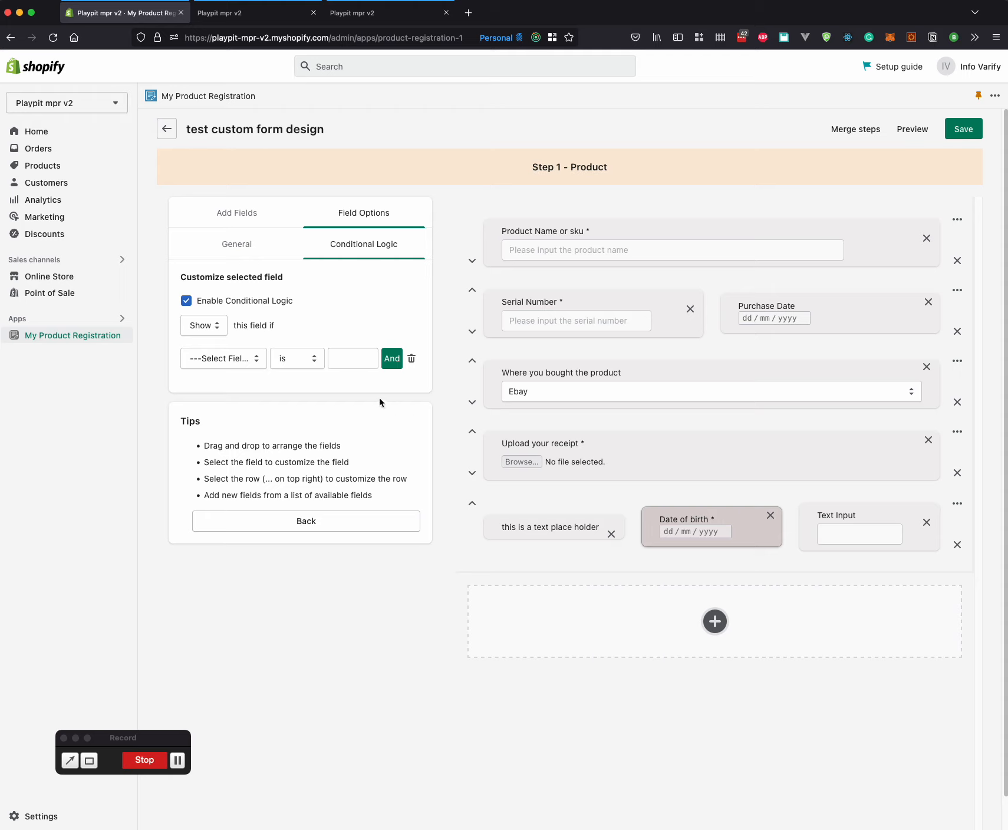
{"action": "left_click", "coordinate": [242, 359]}
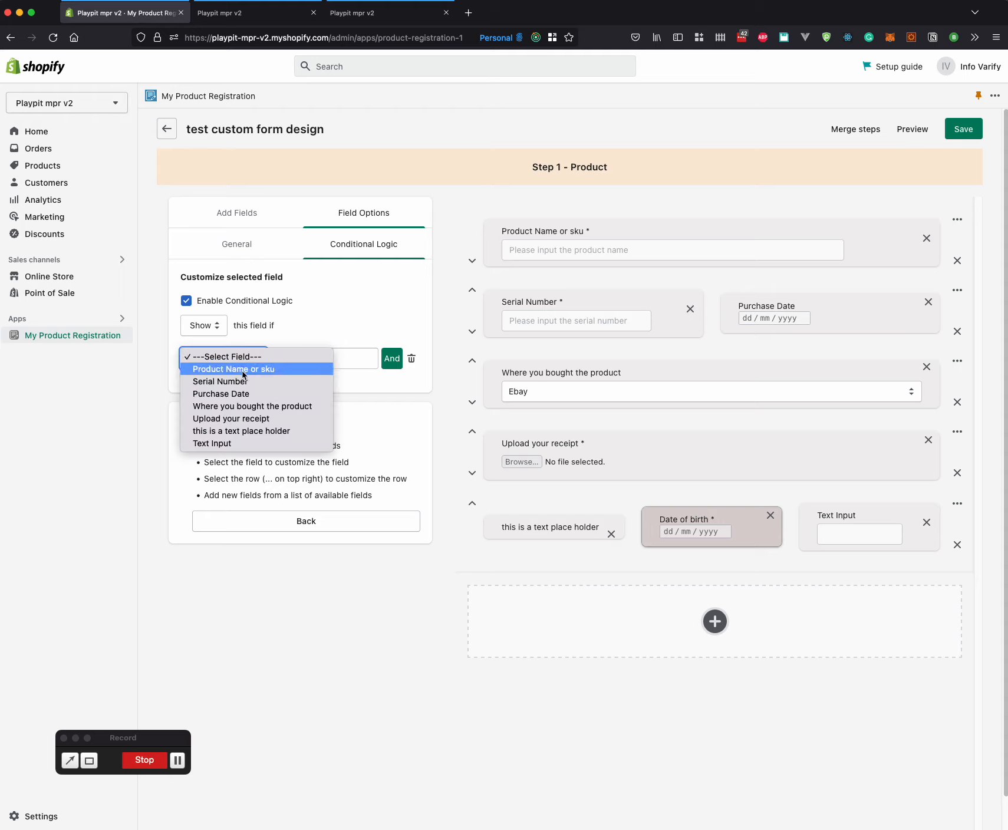
{"action": "left_click", "coordinate": [272, 406]}
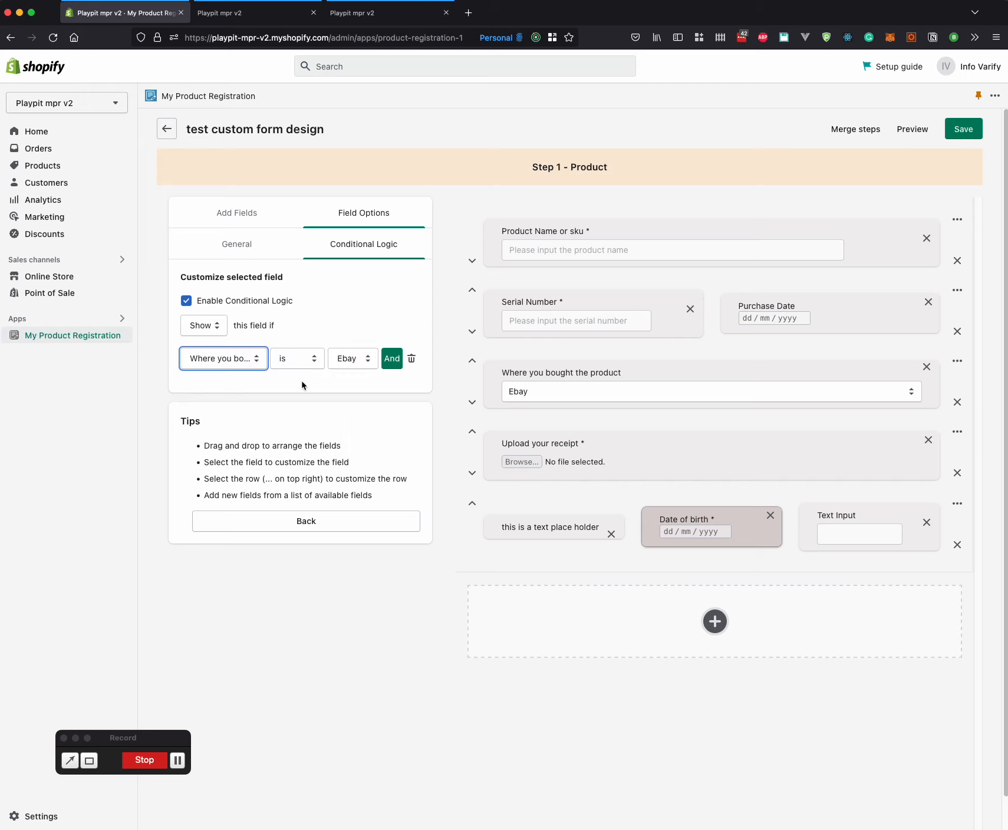
{"action": "left_click", "coordinate": [339, 356]}
{"action": "left_click", "coordinate": [353, 366]}
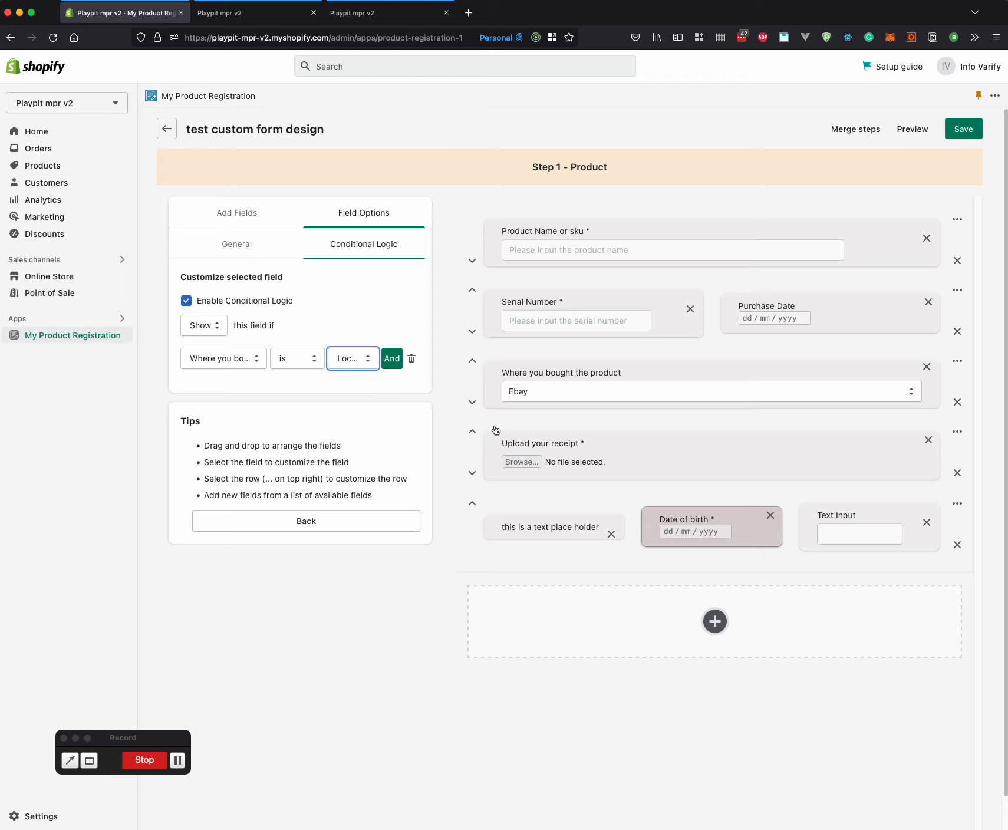
Review the conditional logic of the Text Input and Date of birth fields, including the Show and Hide choices.
{"action": "left_click", "coordinate": [851, 521]}
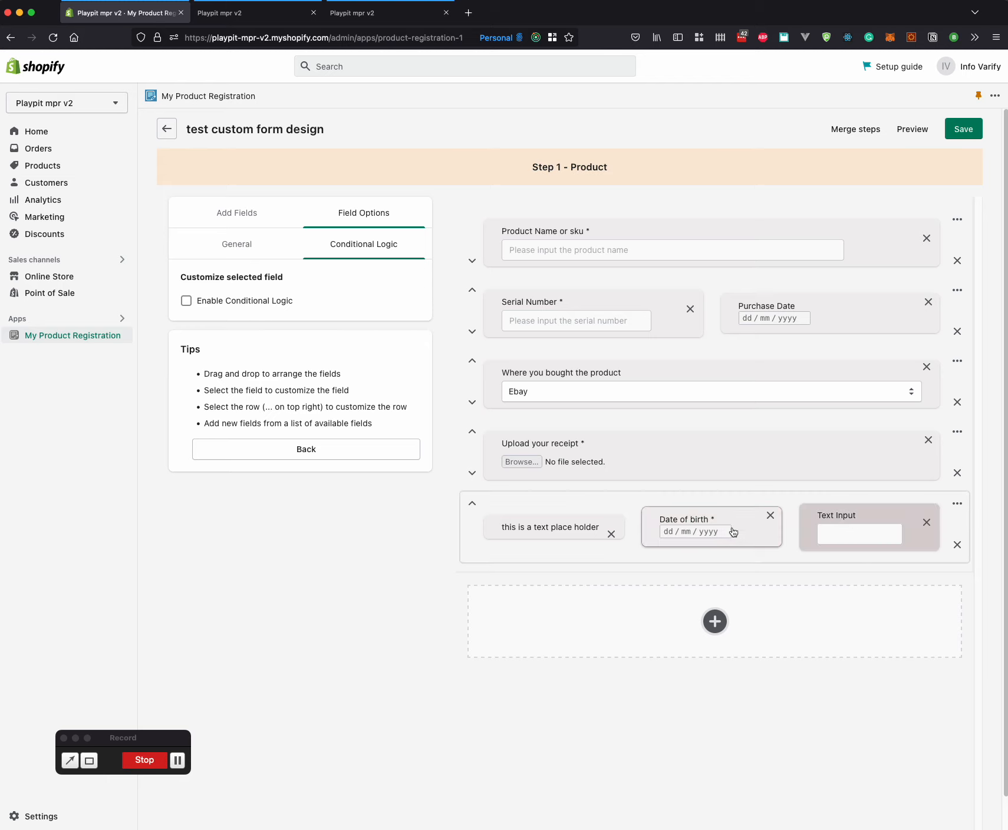
{"action": "left_click", "coordinate": [709, 525]}
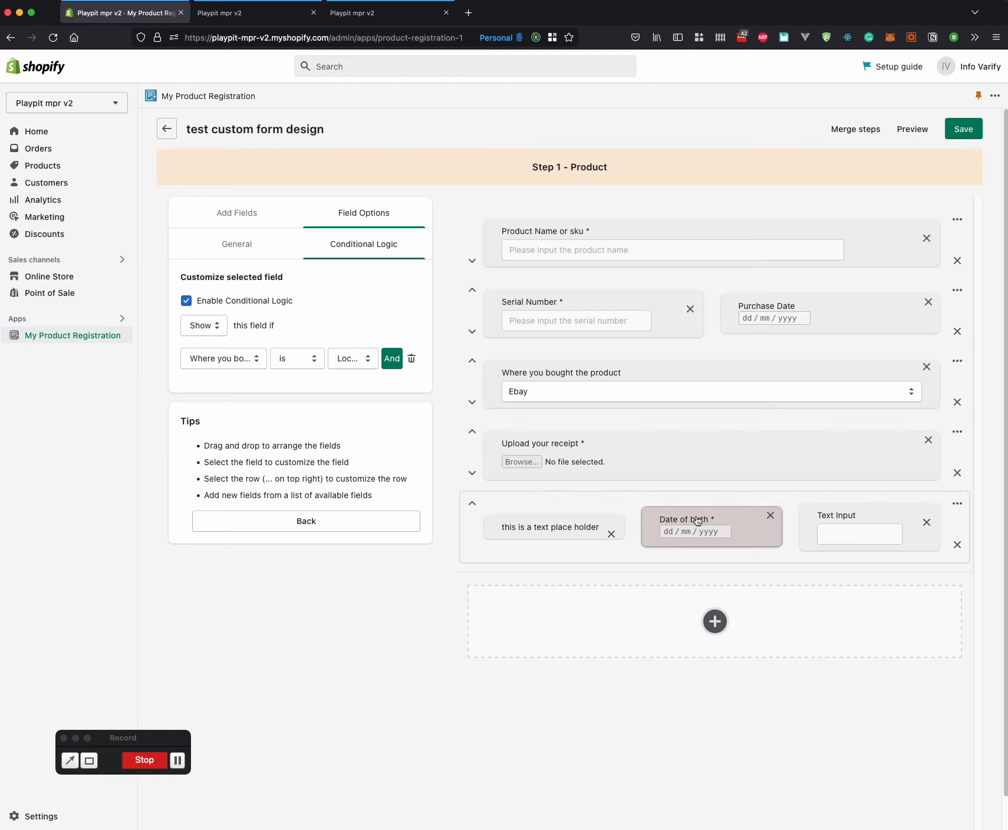
{"action": "left_click", "coordinate": [215, 328]}
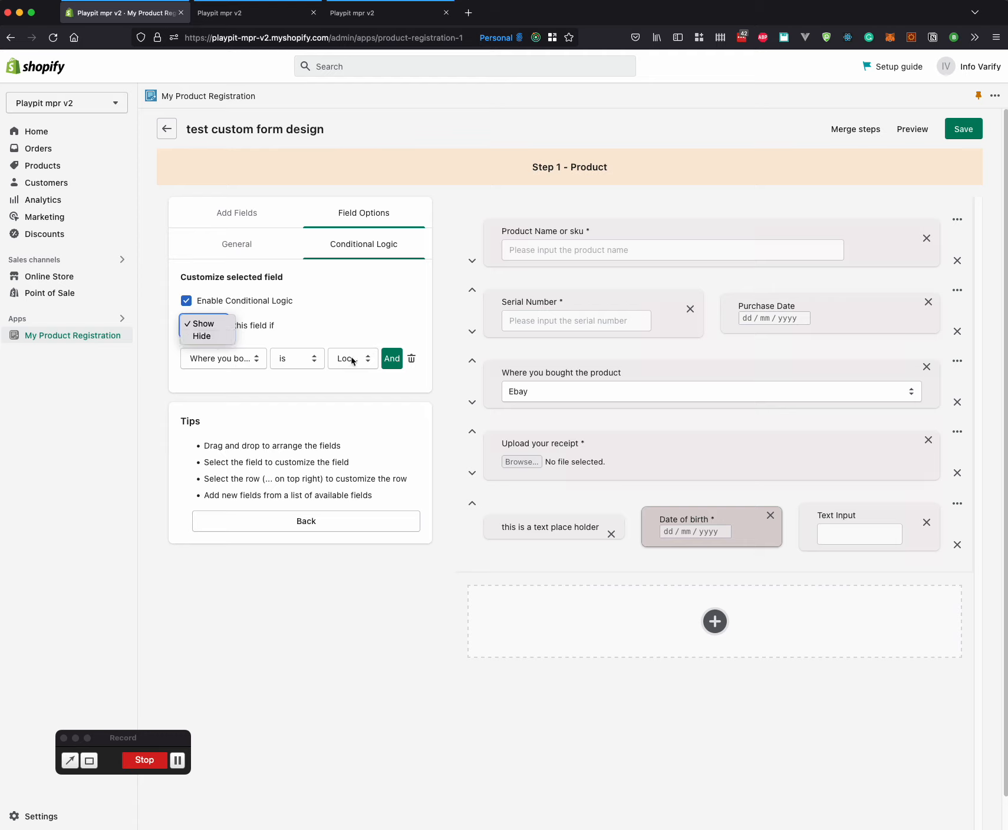
{"action": "left_click", "coordinate": [349, 342]}
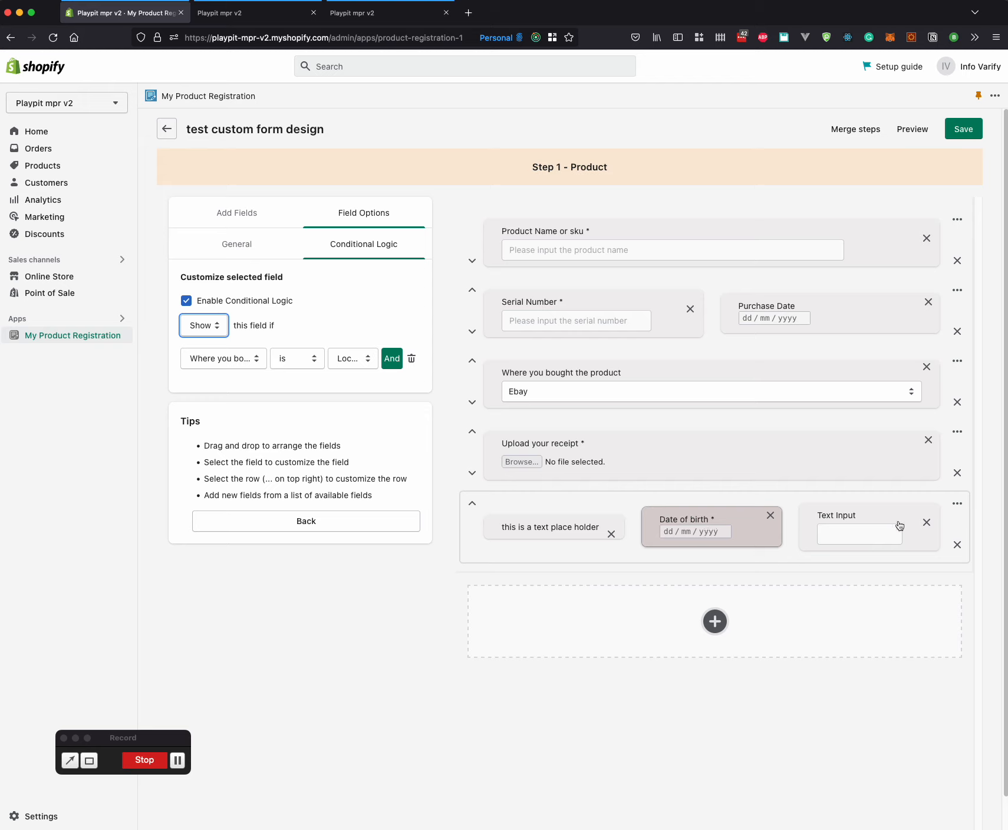
{"action": "left_click", "coordinate": [847, 515]}
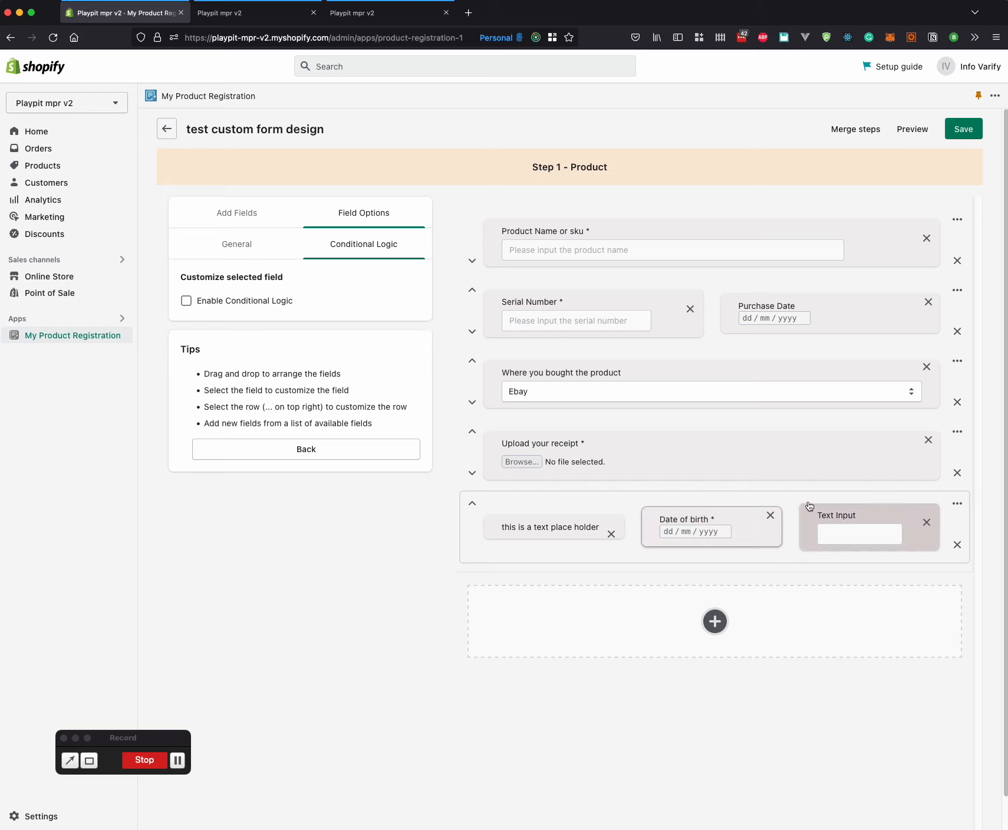
Enable conditional logic on the receipt upload field to hide it if "Where you bought the product" is Ebay.
{"action": "left_click", "coordinate": [707, 449]}
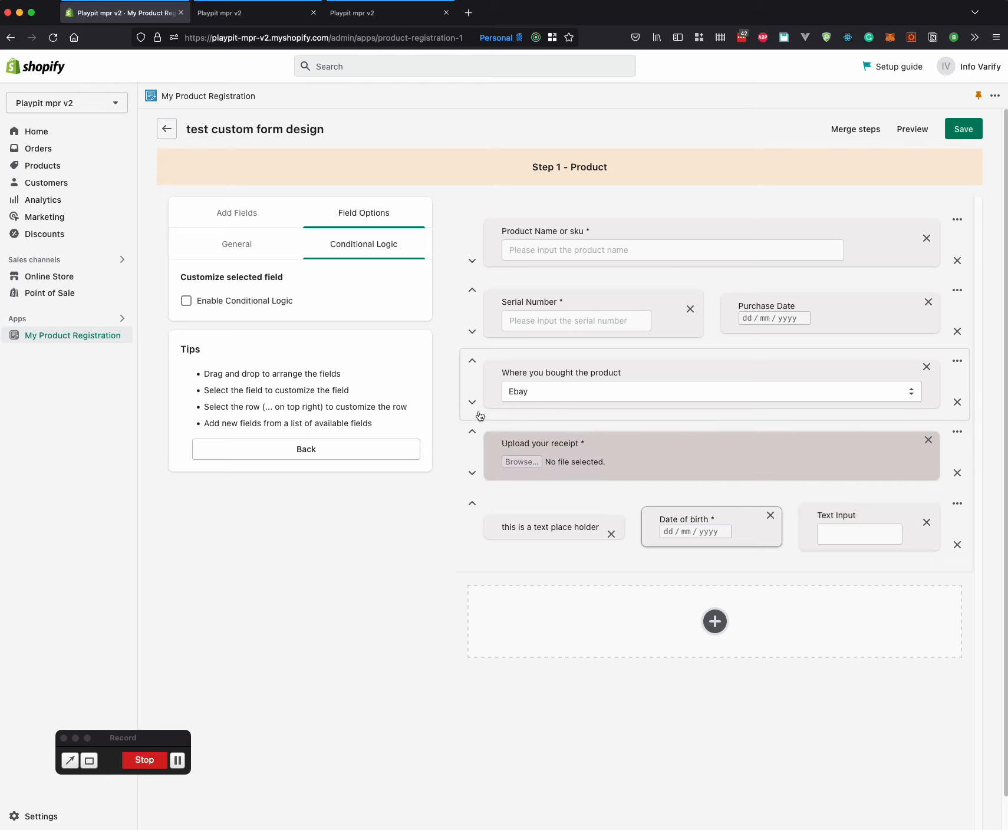
{"action": "left_click", "coordinate": [236, 302]}
{"action": "left_click", "coordinate": [218, 329]}
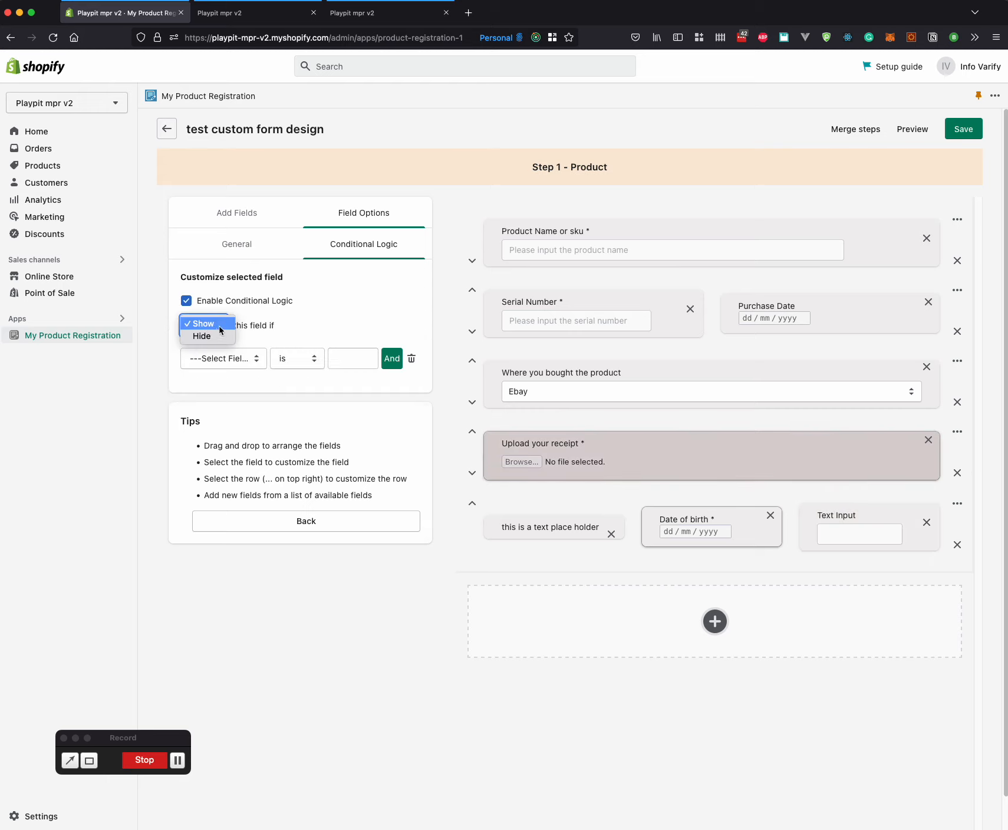
{"action": "left_click", "coordinate": [216, 338]}
{"action": "left_click", "coordinate": [249, 360]}
{"action": "left_click", "coordinate": [248, 360]}
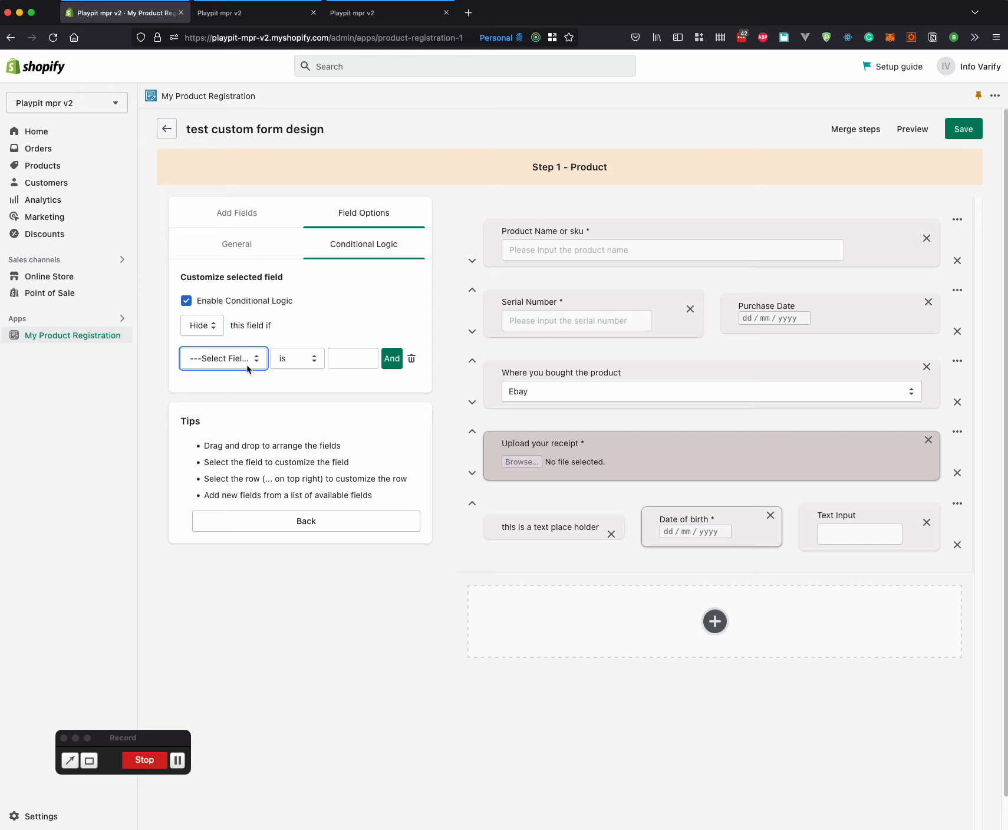
{"action": "left_click", "coordinate": [248, 361]}
{"action": "key", "text": "Escape"}
{"action": "left_click", "coordinate": [330, 361]}
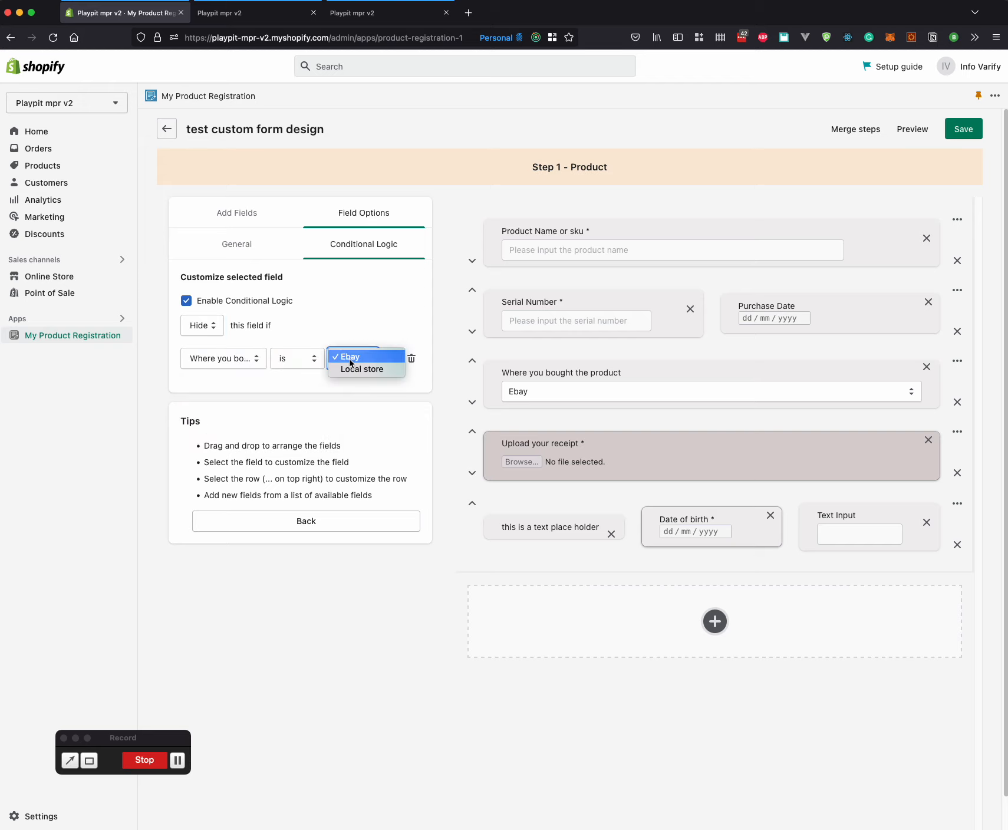
{"action": "left_click", "coordinate": [361, 352]}
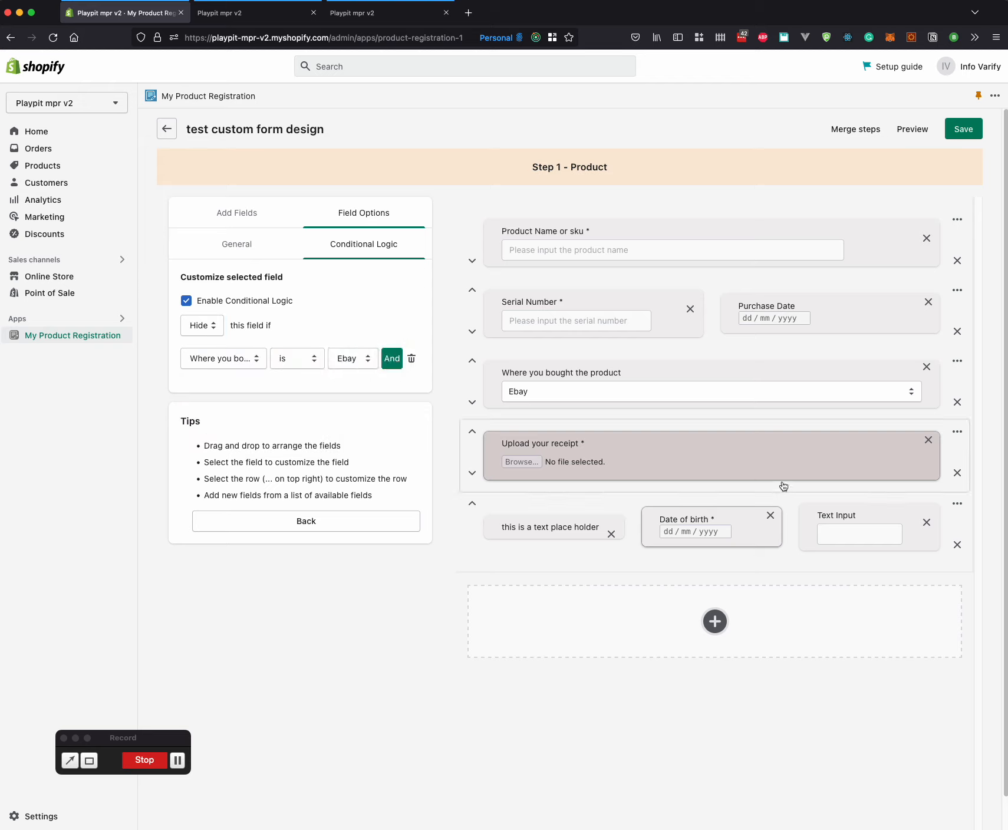
Review the conditional logic settings of the purchase place dropdown, the Date of birth field and the receipt upload.
{"action": "left_click", "coordinate": [747, 378]}
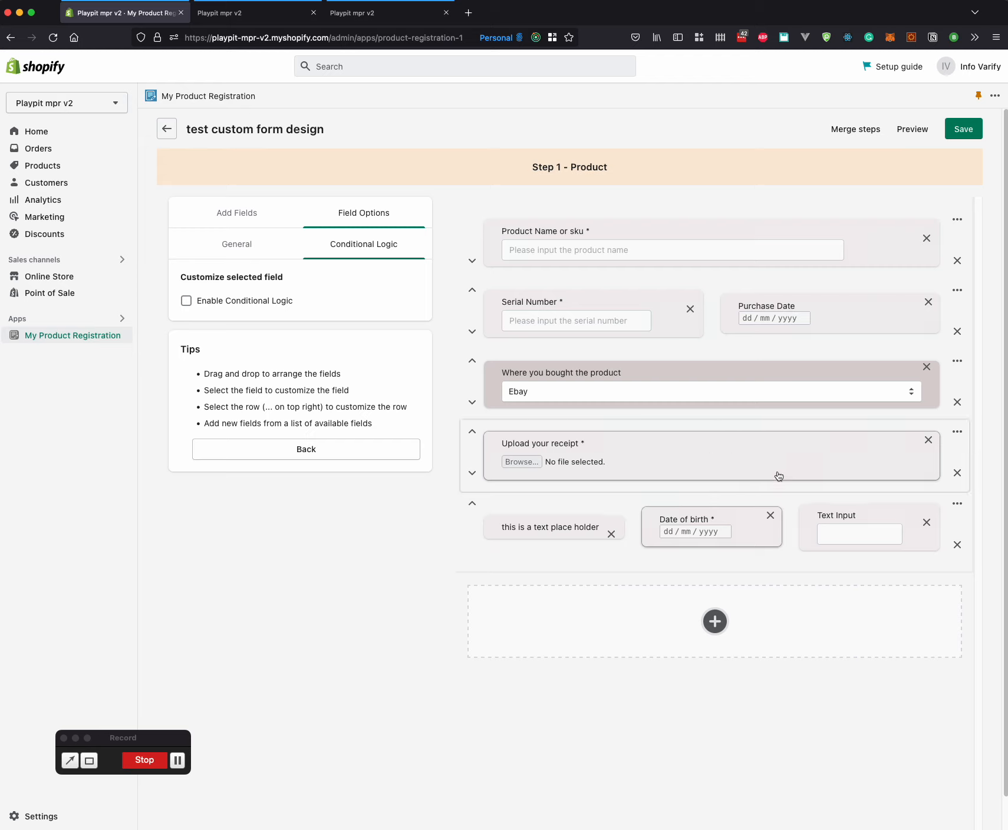
{"action": "left_click", "coordinate": [737, 525]}
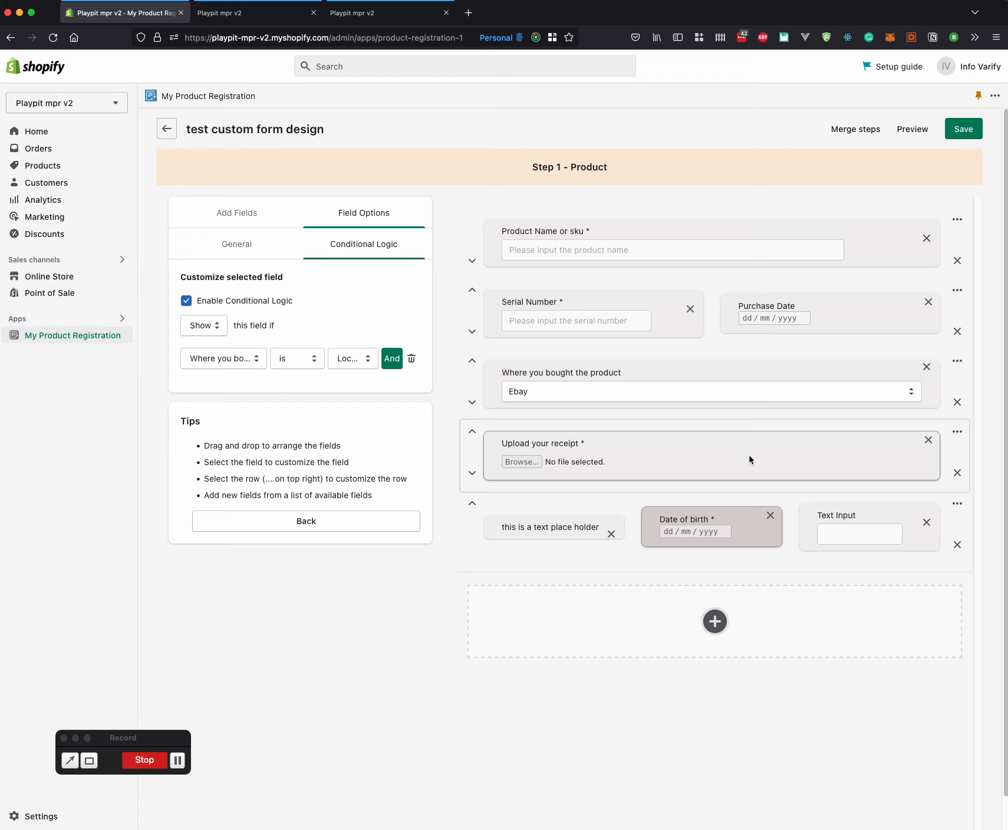
{"action": "left_click", "coordinate": [729, 457]}
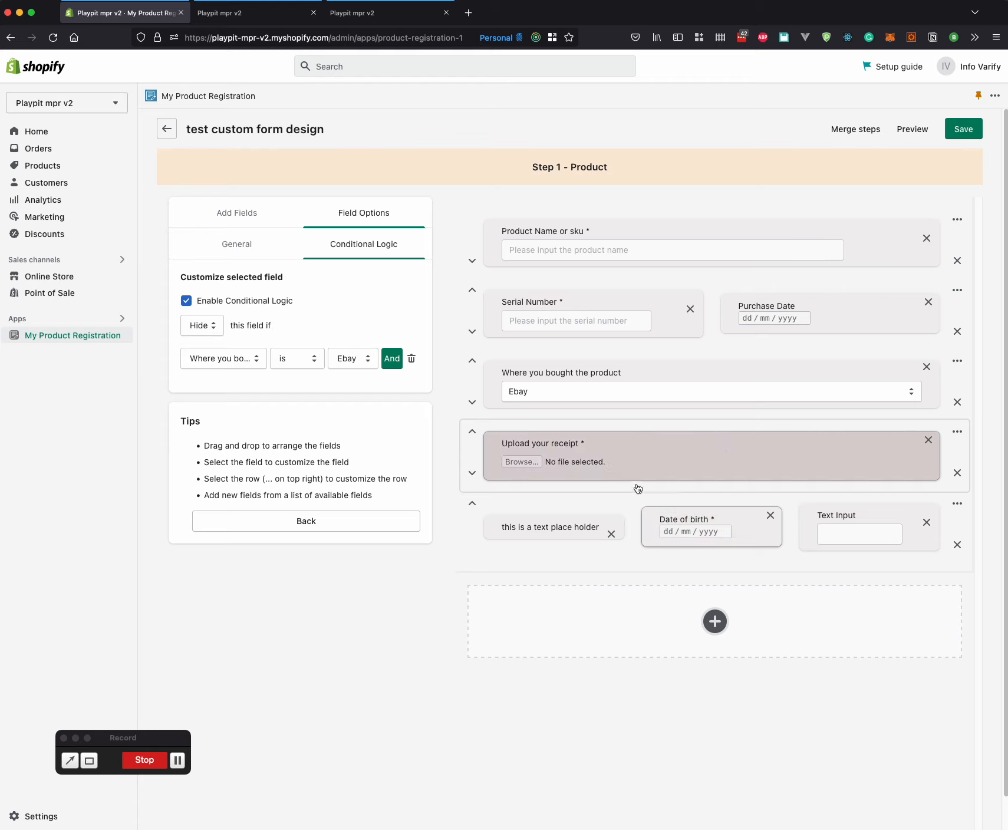
{"action": "left_click", "coordinate": [730, 525]}
Open a new preview of the form, and return to the editor to check the receipt upload's condition.
{"action": "left_click", "coordinate": [914, 129]}
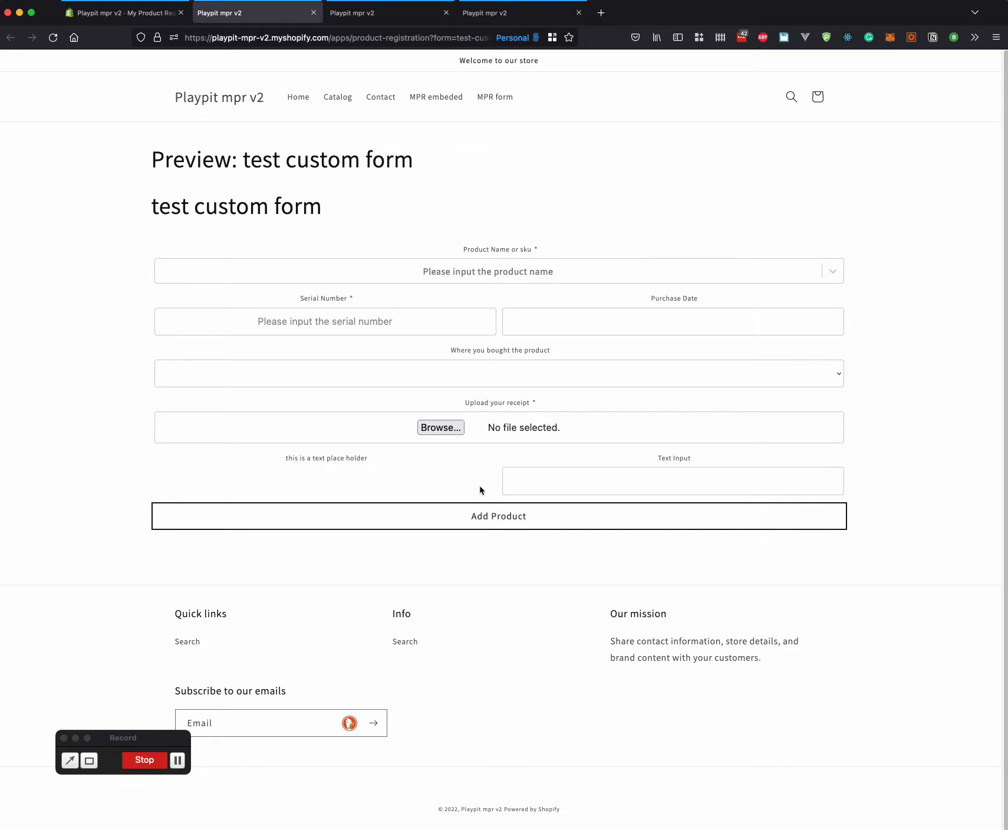
{"action": "left_click", "coordinate": [159, 13]}
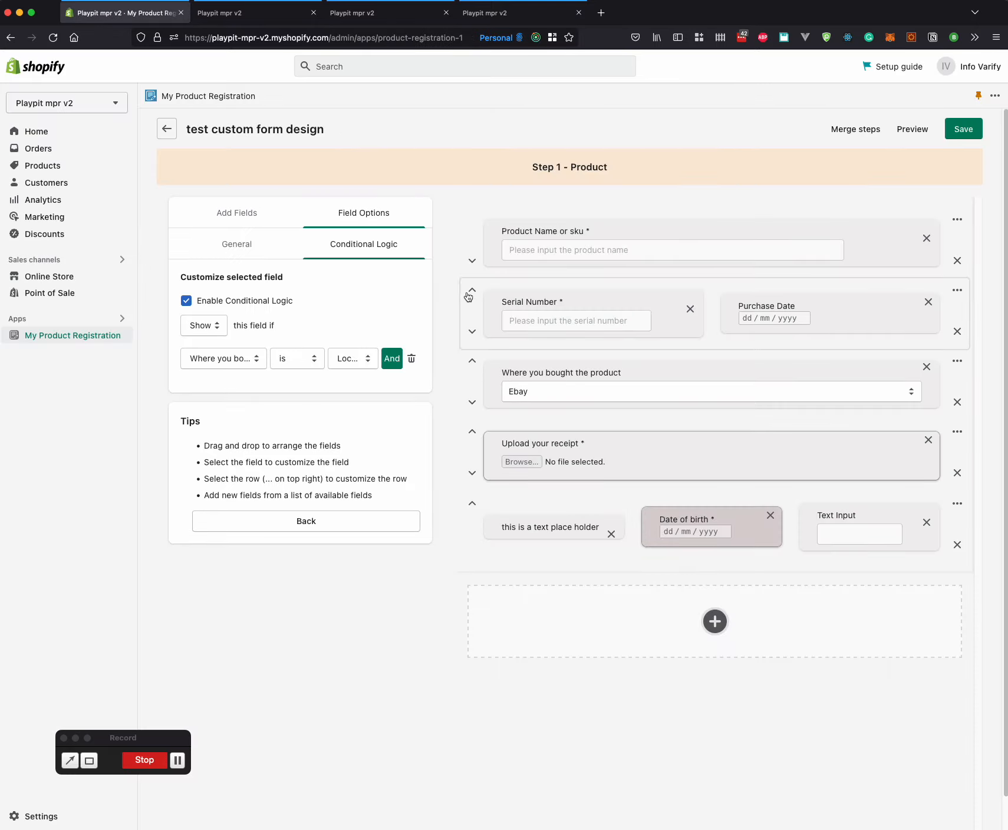
{"action": "left_click", "coordinate": [604, 448]}
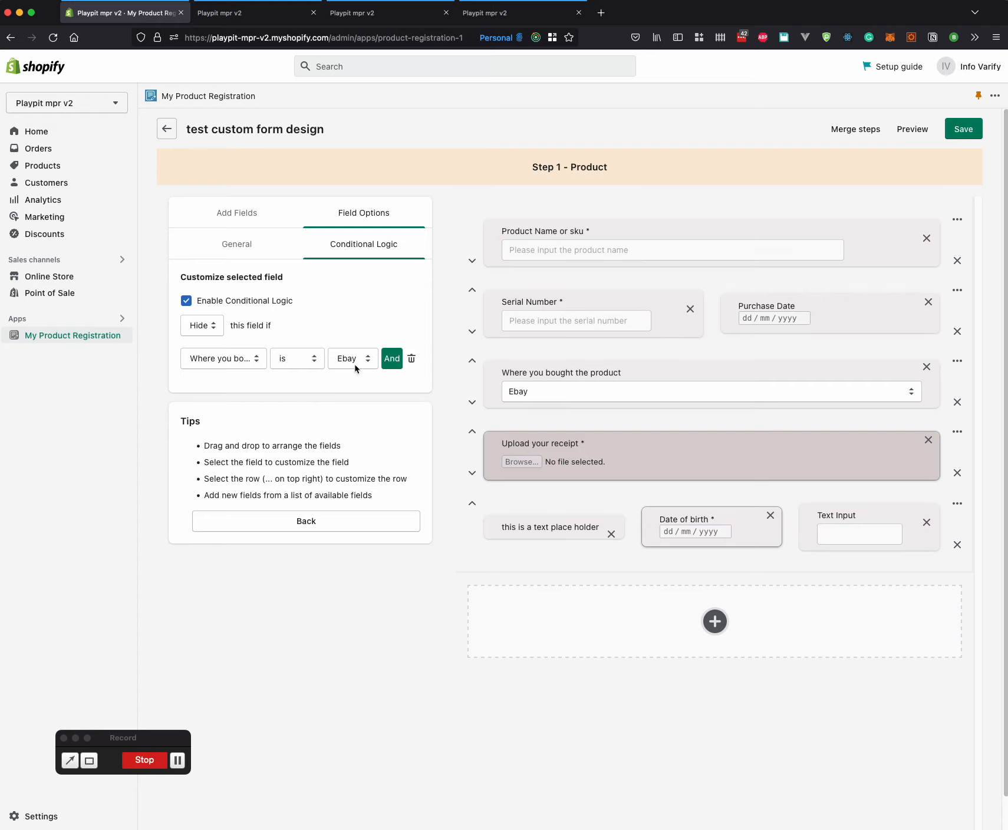
Test the receipt upload's condition in the preview by choosing Ebay as the purchase place, and reset the choice to blank.
{"action": "left_click", "coordinate": [277, 15]}
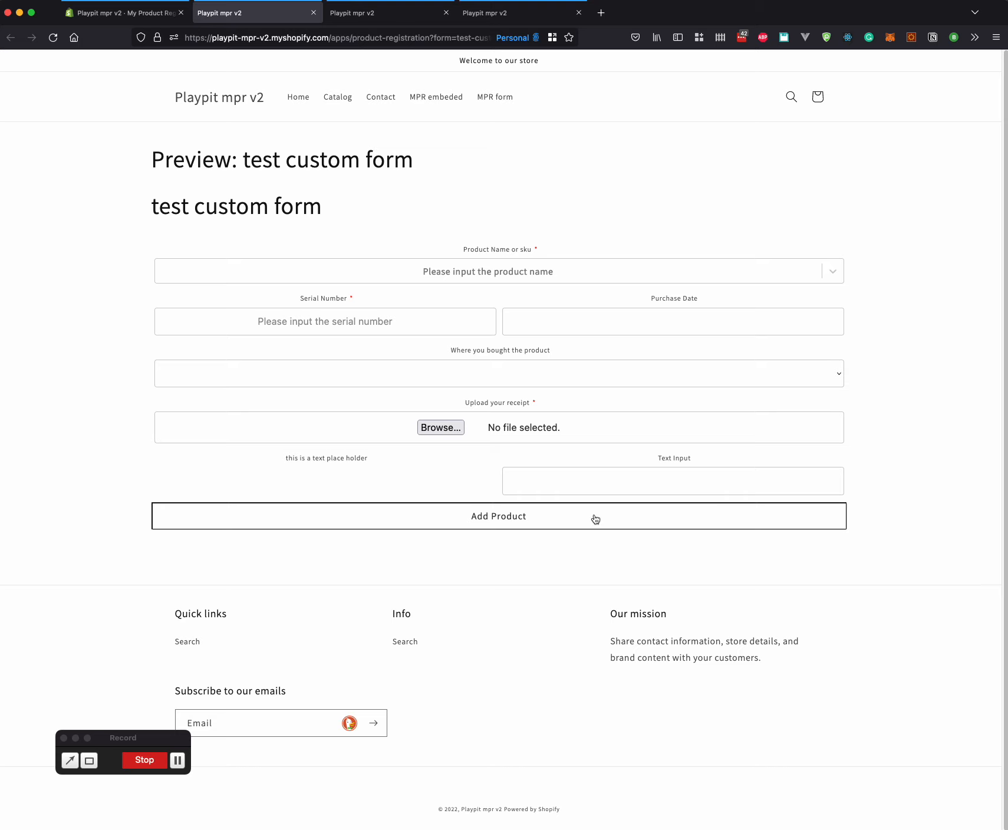
{"action": "left_click", "coordinate": [489, 372]}
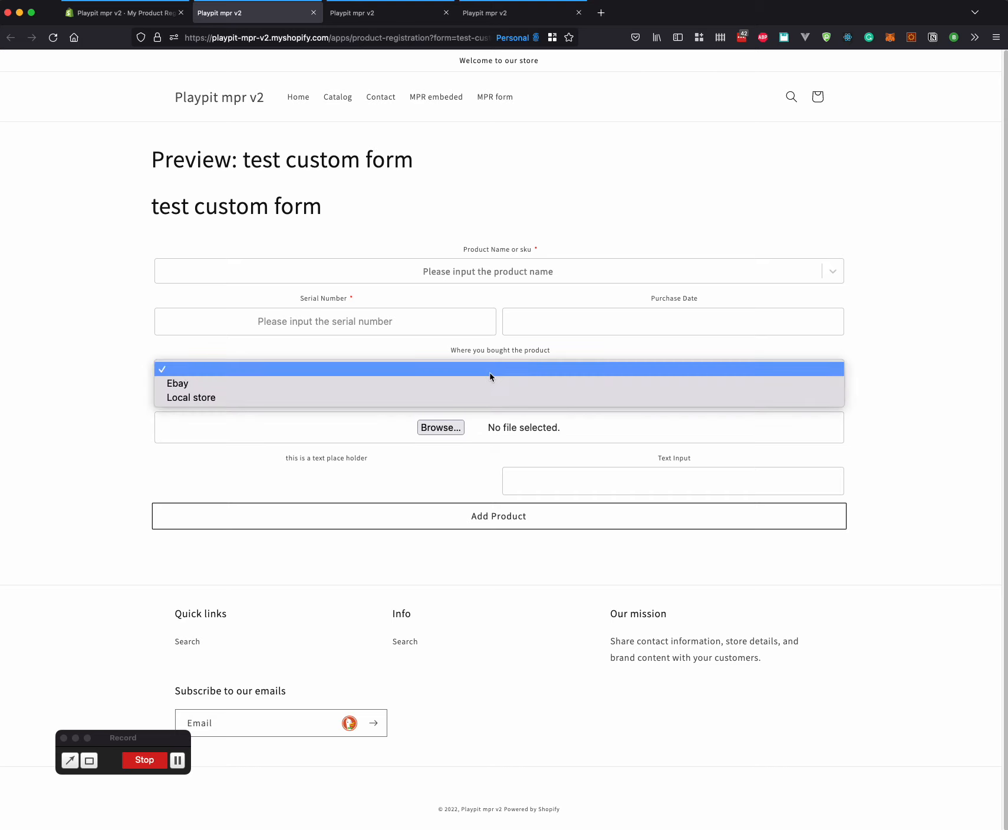
{"action": "left_click", "coordinate": [478, 377]}
{"action": "left_click", "coordinate": [483, 377]}
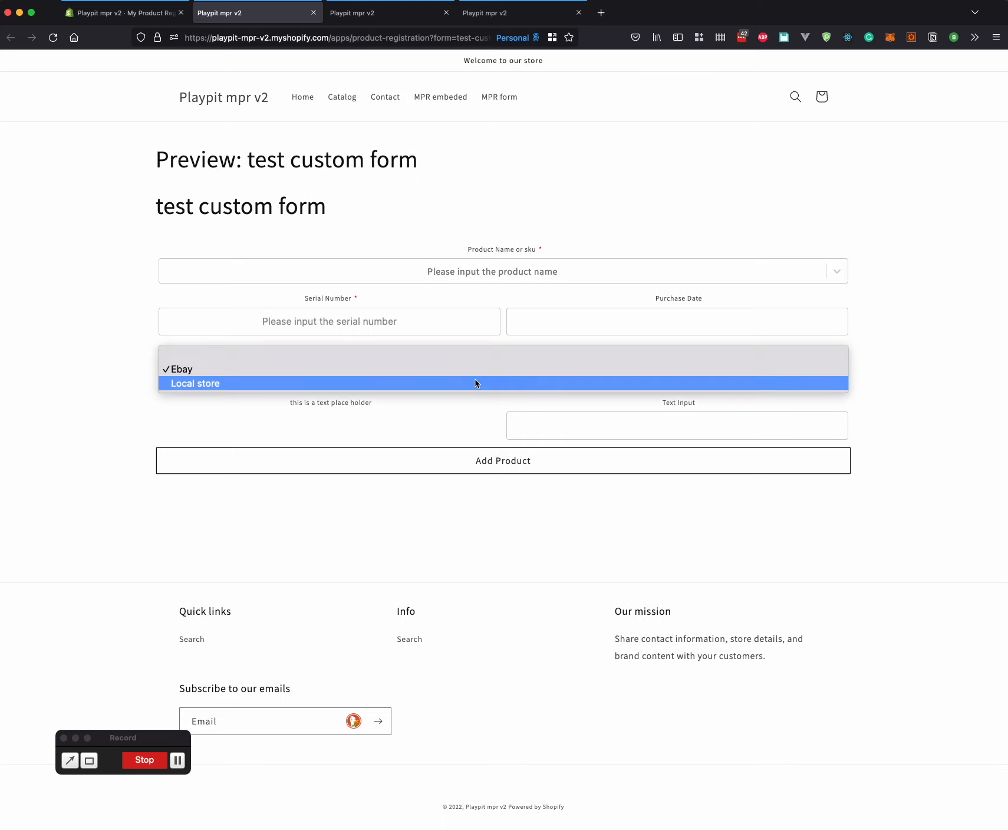
{"action": "left_click", "coordinate": [482, 369]}
{"action": "left_click", "coordinate": [491, 375]}
{"action": "left_click", "coordinate": [481, 385]}
{"action": "left_click", "coordinate": [522, 372]}
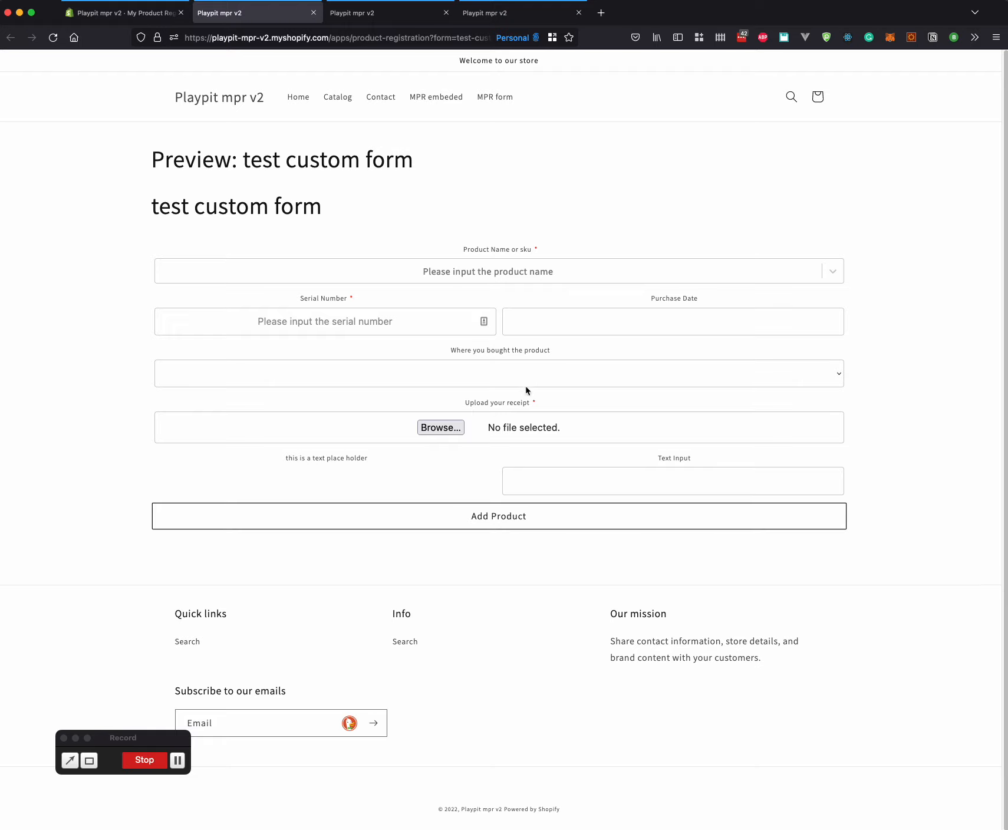
{"action": "left_click", "coordinate": [485, 416]}
Check the Date of birth field's condition in the editor and test it in the preview by choosing Local store as the purchase place.
{"action": "left_click", "coordinate": [123, 12]}
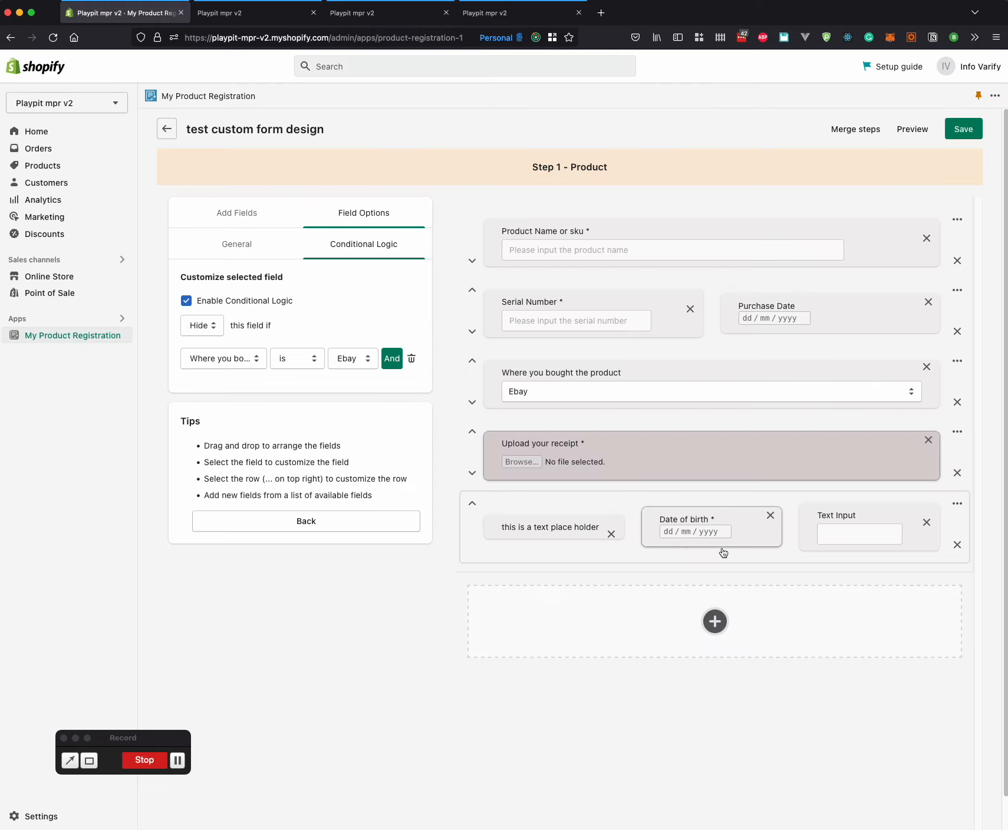
{"action": "left_click", "coordinate": [716, 519]}
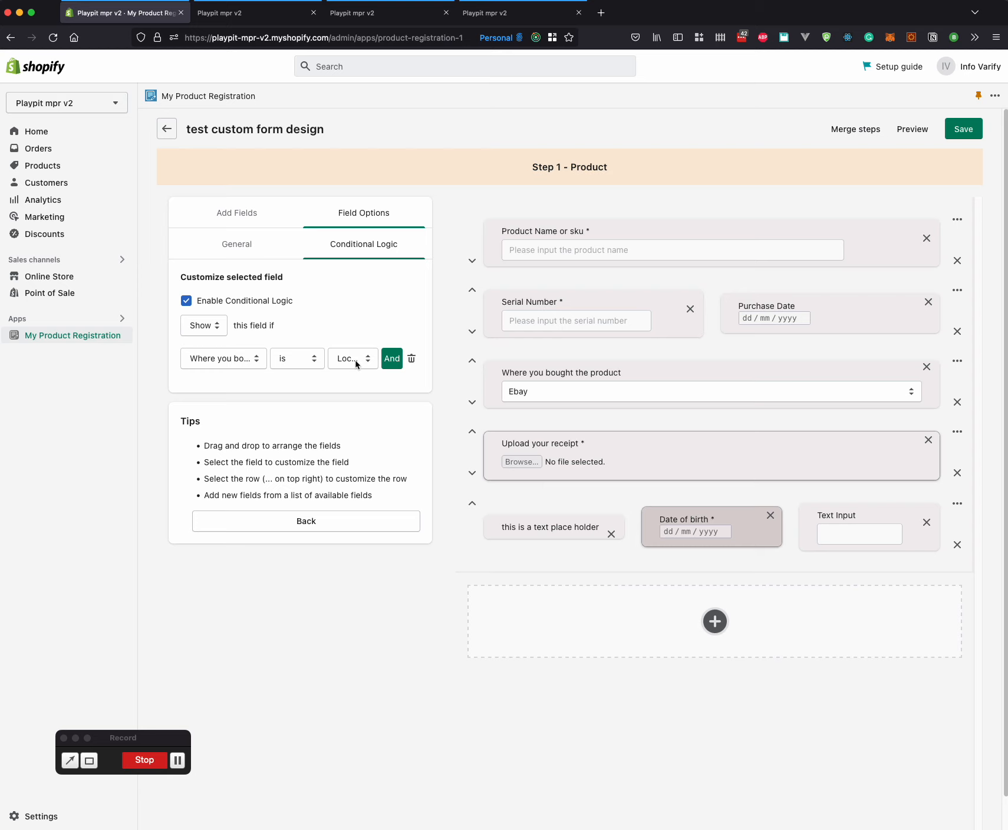
{"action": "left_click", "coordinate": [264, 21]}
{"action": "left_click", "coordinate": [536, 373]}
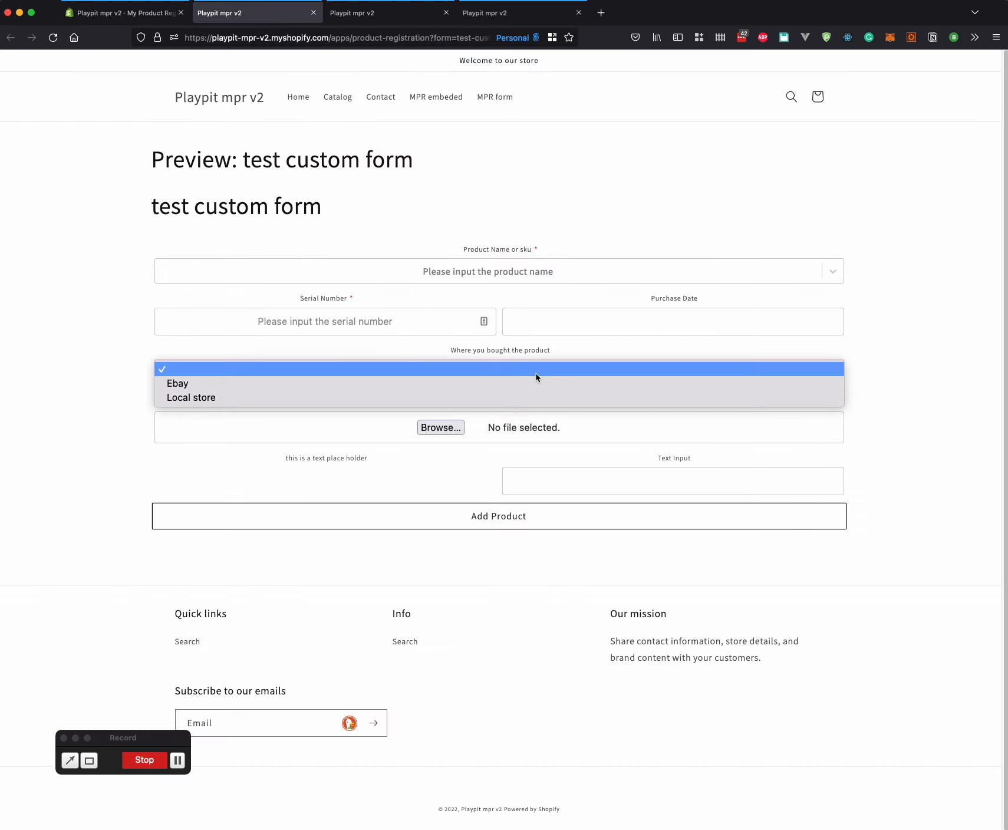
{"action": "left_click", "coordinate": [904, 401]}
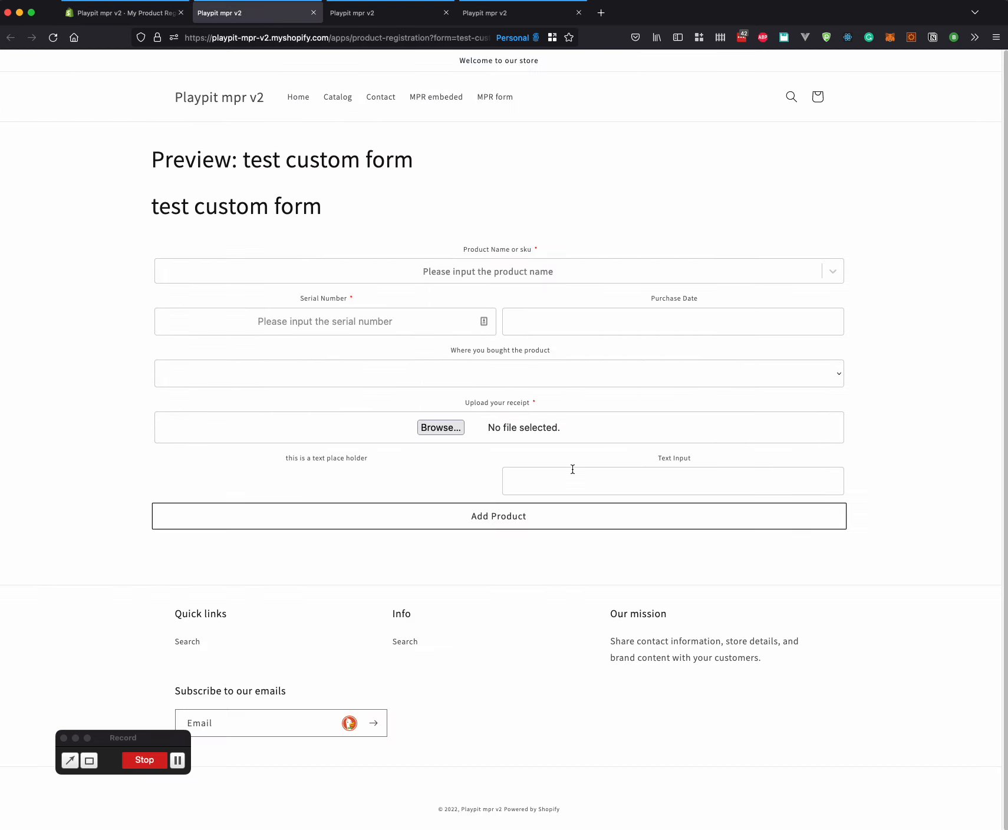
{"action": "left_click", "coordinate": [488, 370]}
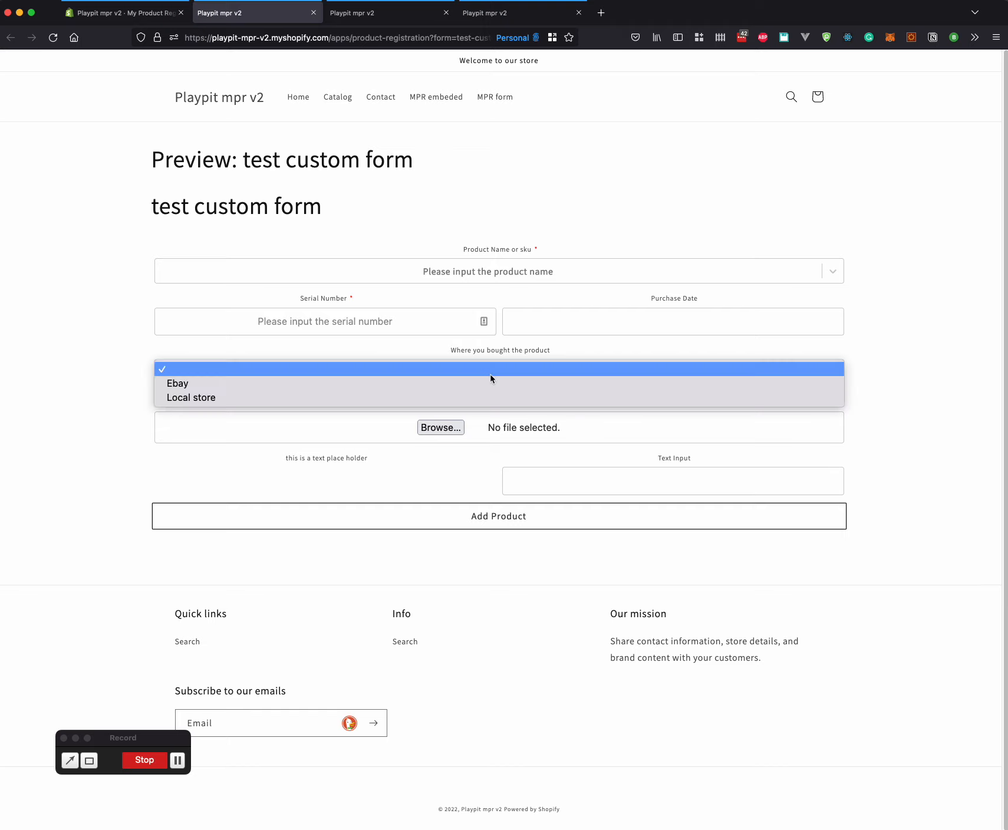
{"action": "left_click", "coordinate": [419, 401]}
{"action": "left_click", "coordinate": [470, 474]}
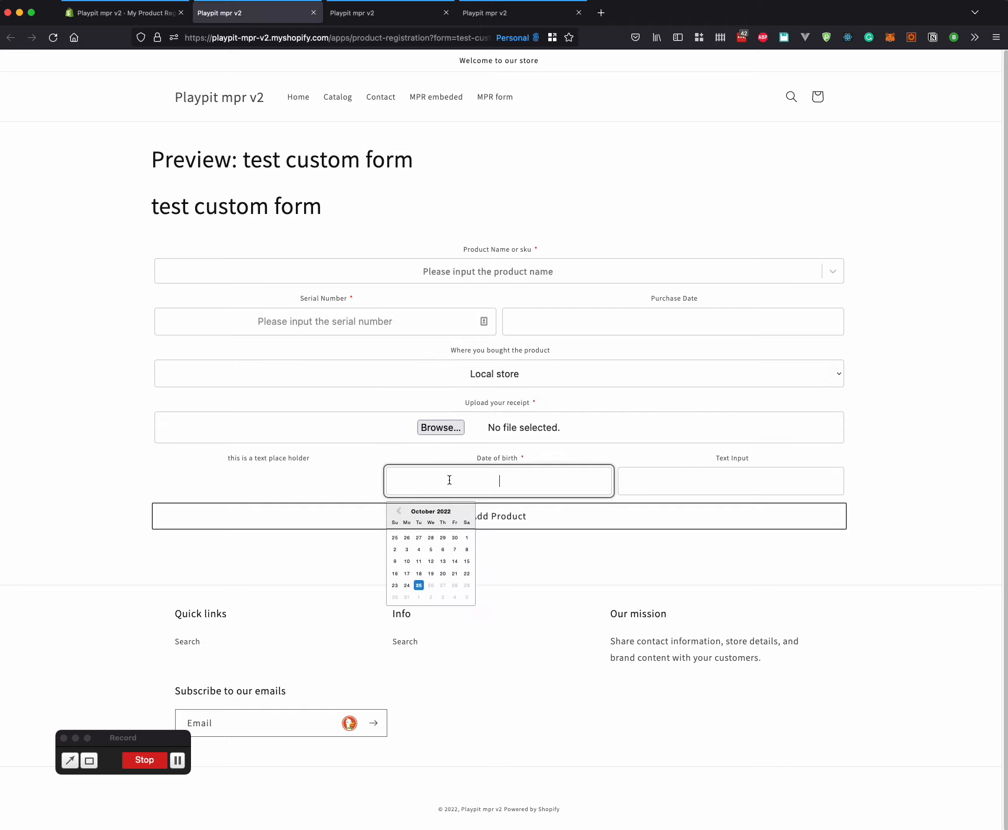
{"action": "left_click", "coordinate": [355, 476]}
Show the available field types and the new row's column layouts in the form editor, and compare the design with the preview.
{"action": "left_click", "coordinate": [121, 13]}
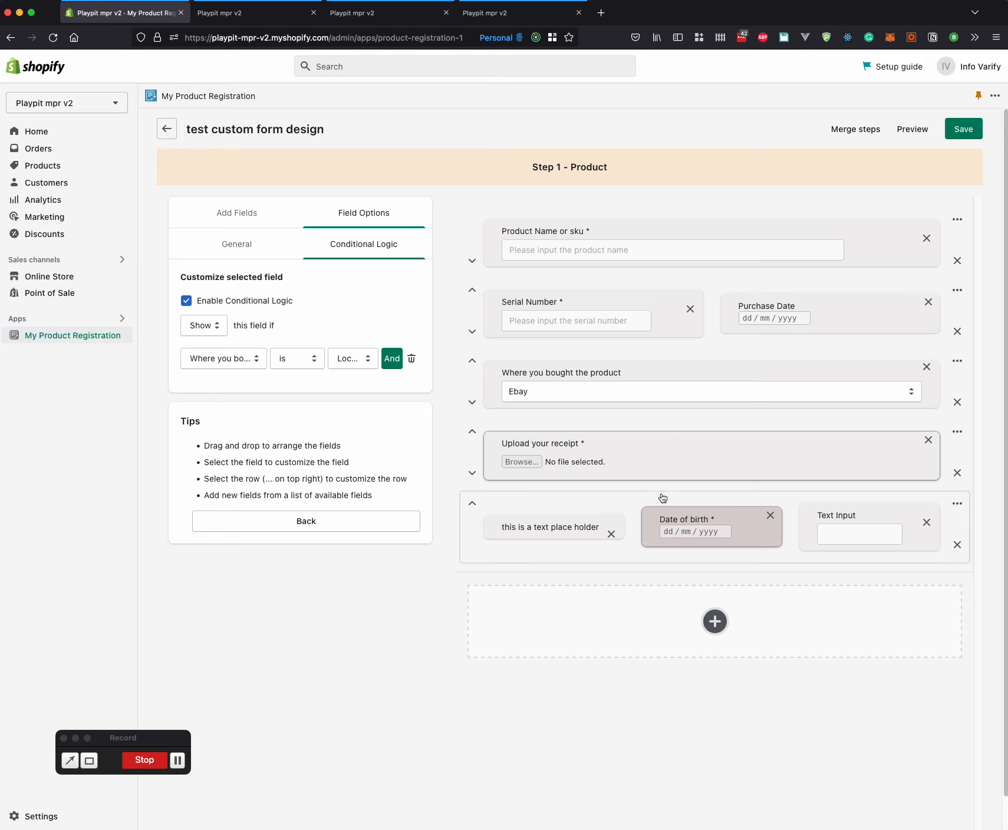
{"action": "left_click", "coordinate": [263, 213]}
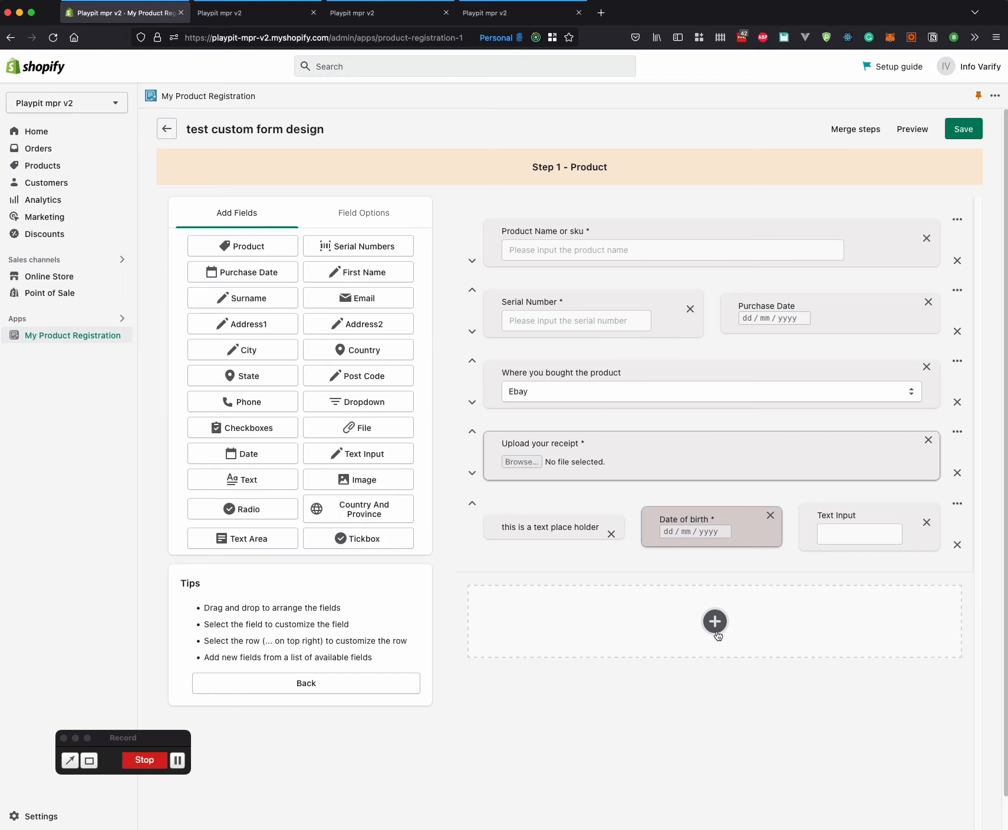
{"action": "left_click", "coordinate": [715, 625]}
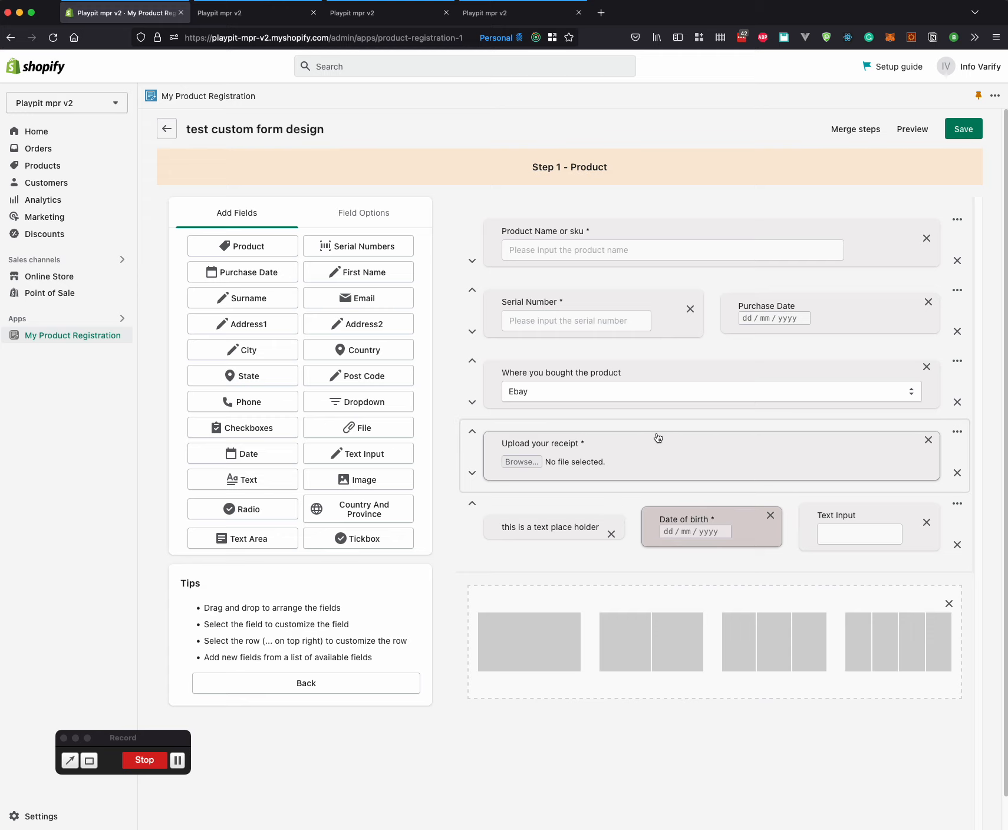
{"action": "left_click", "coordinate": [251, 13]}
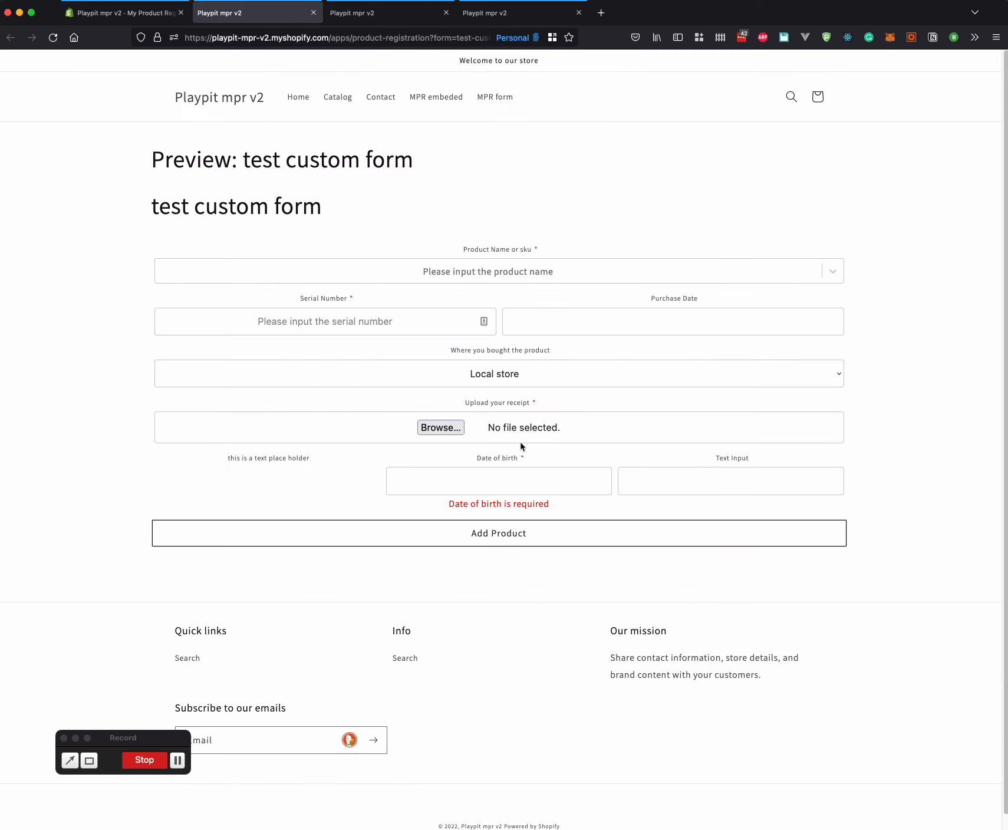
{"action": "left_click", "coordinate": [158, 13]}
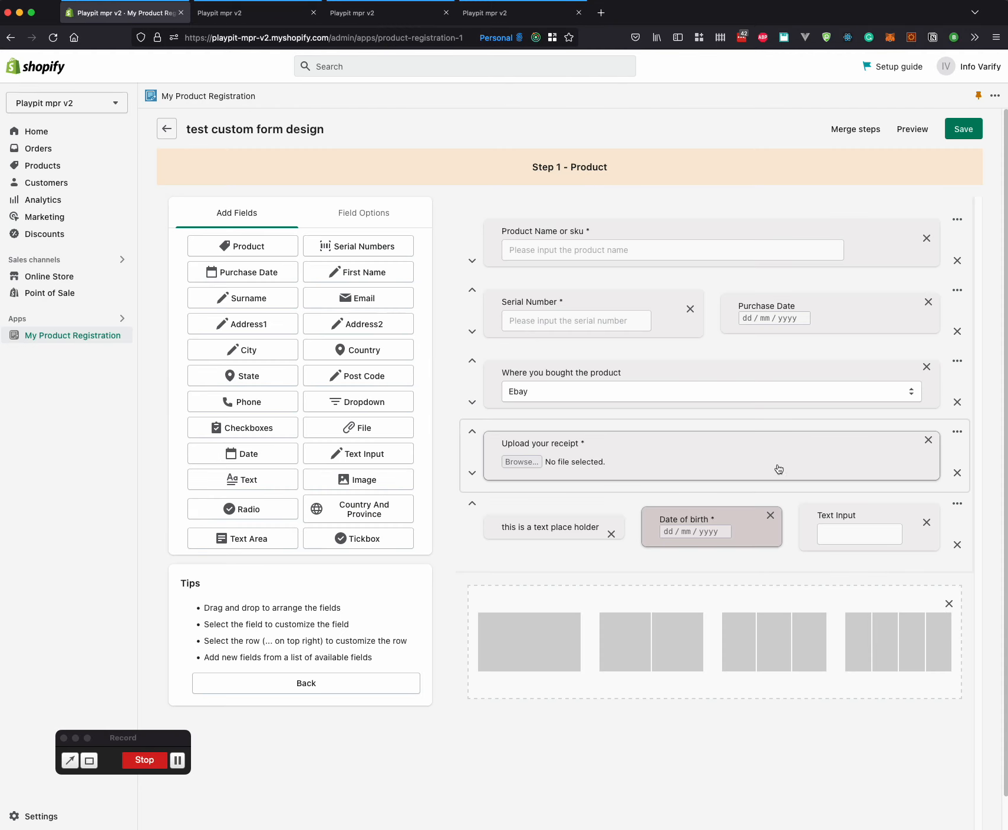